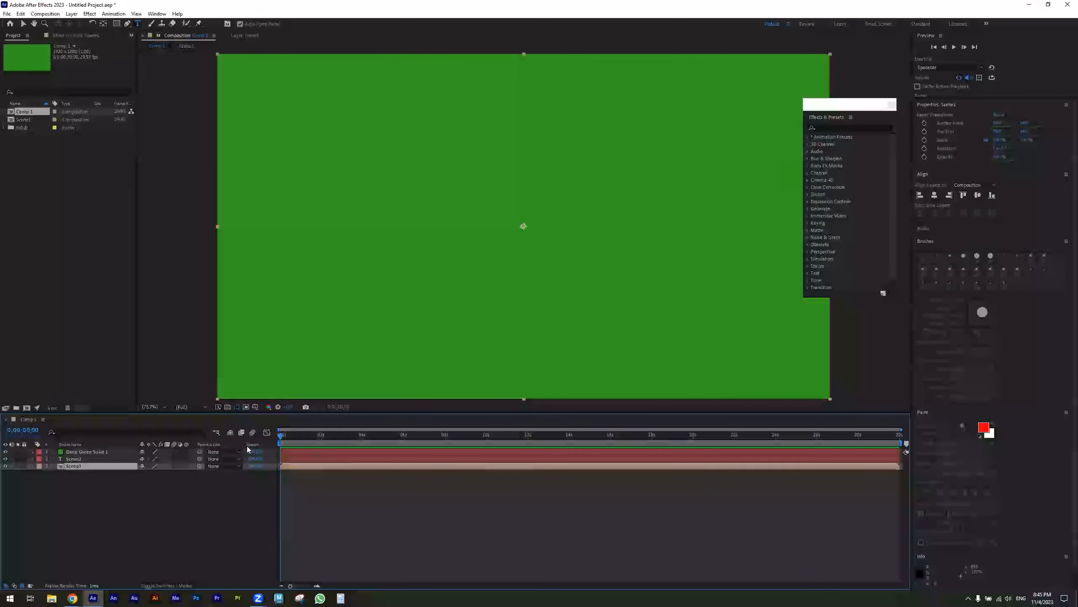
- Pre-compose the Scene2 text layer and the Deep Green solid together into a new composition named Scene 2
click(74, 459)
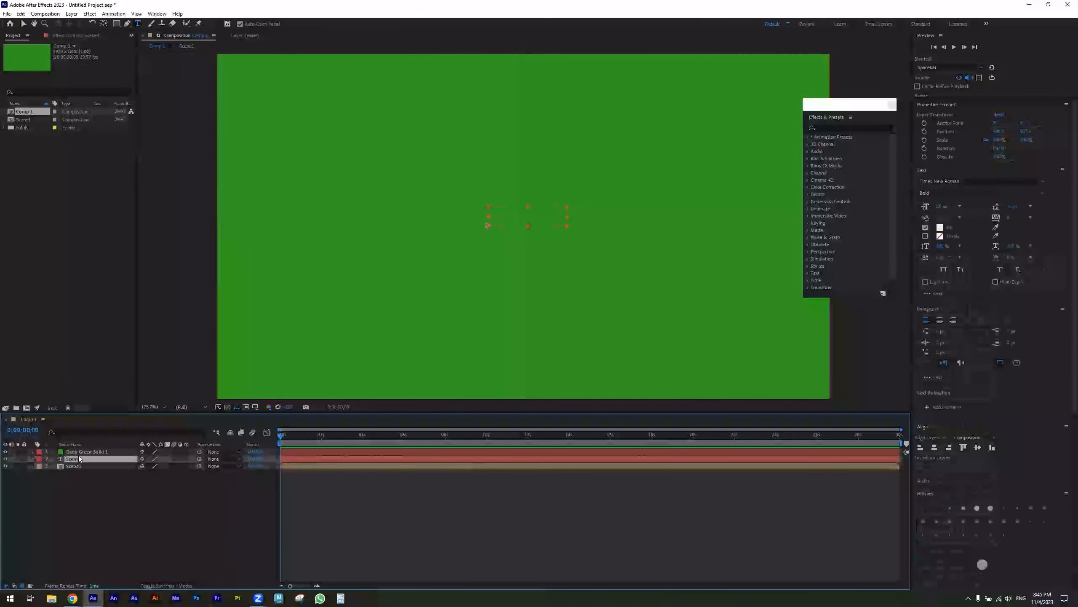
shift+click(82, 452)
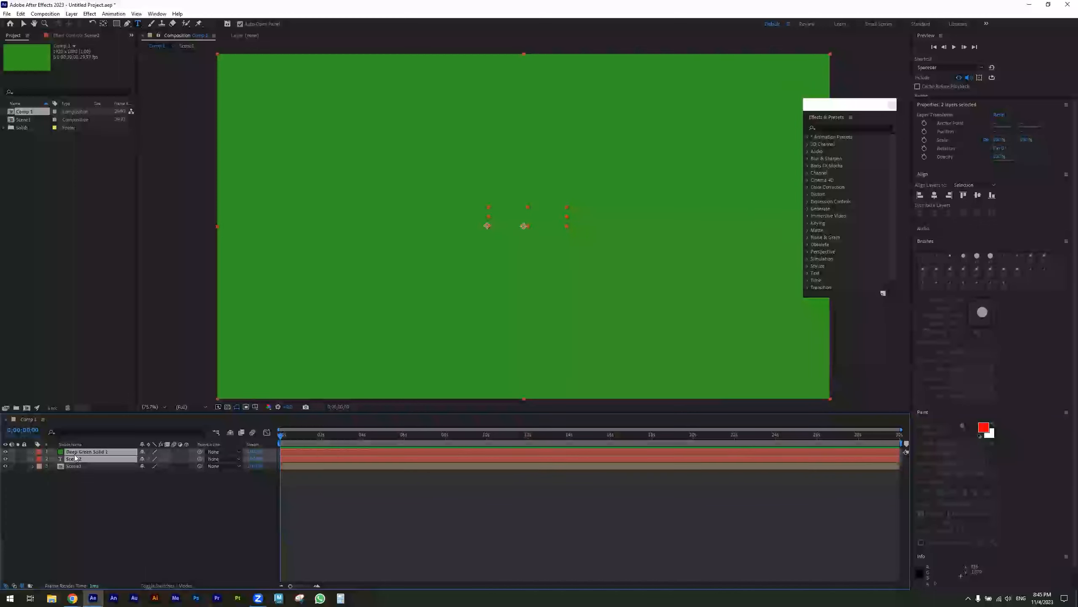
right_click(75, 457)
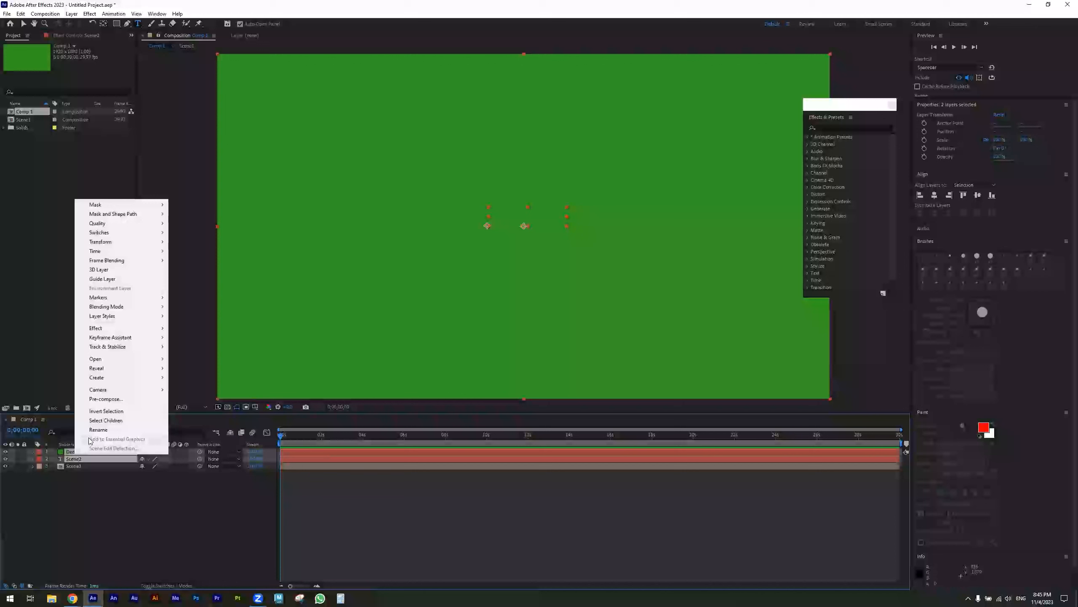
click(114, 399)
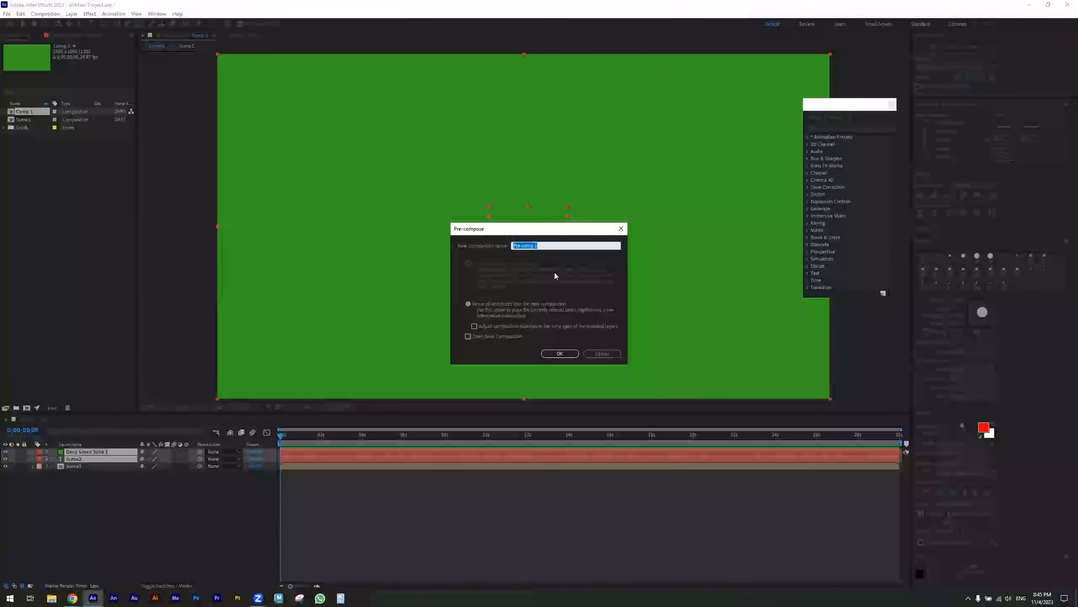
text(Scene 2)
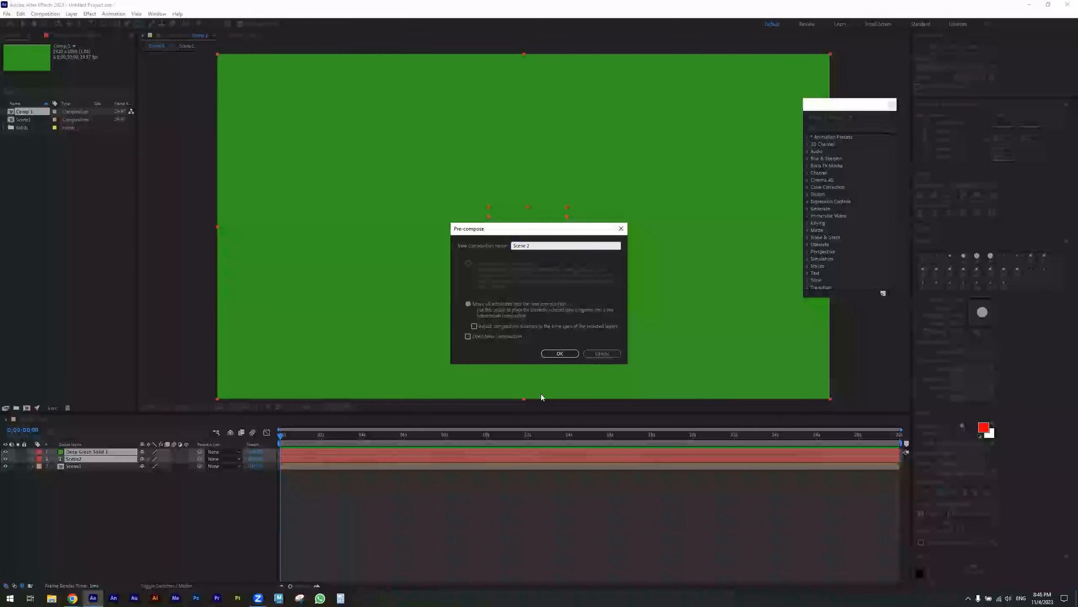
key(Return)
click(112, 487)
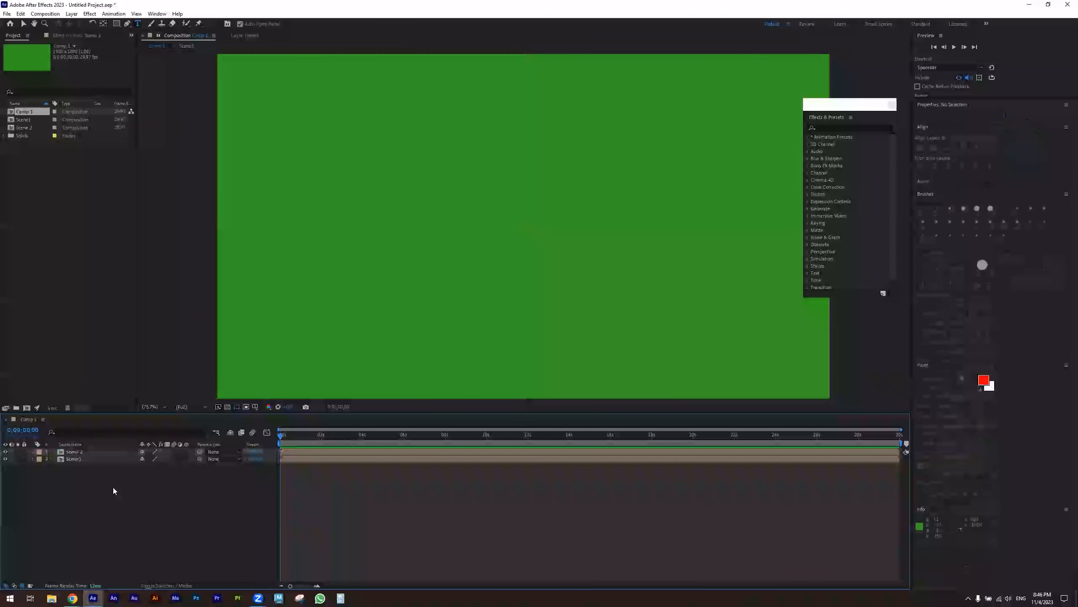
- Split both the Scene 2 and Scene1 layers at the 6-second mark of Comp 1
drag(317, 435, 397, 437)
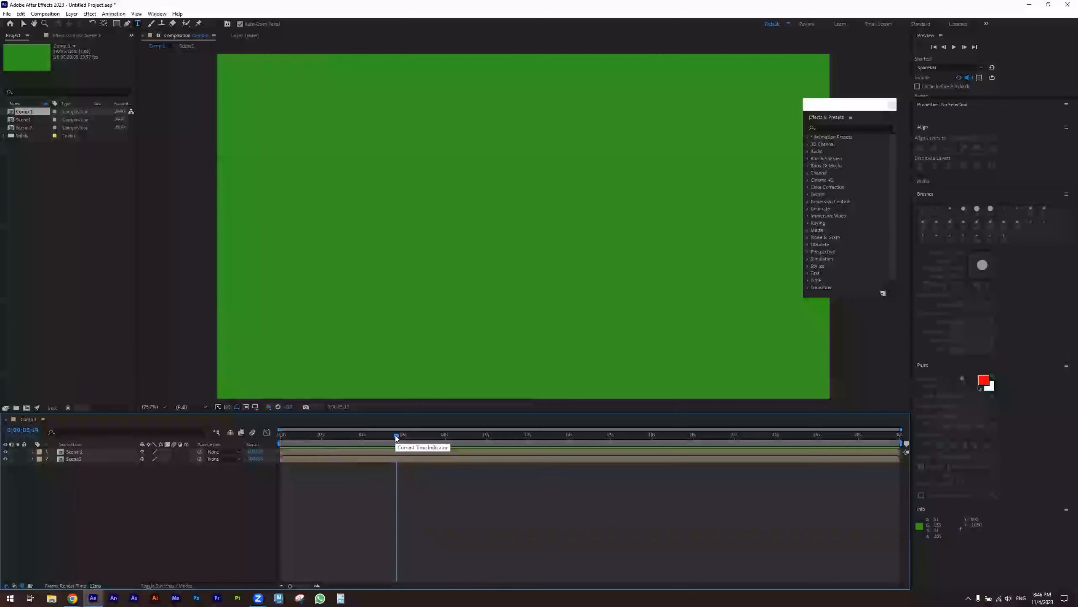
mouse_move(396, 436)
mouse_down()
mouse_move(385, 436)
mouse_move(433, 446)
mouse_move(385, 437)
mouse_move(403, 437)
mouse_up()
click(388, 451)
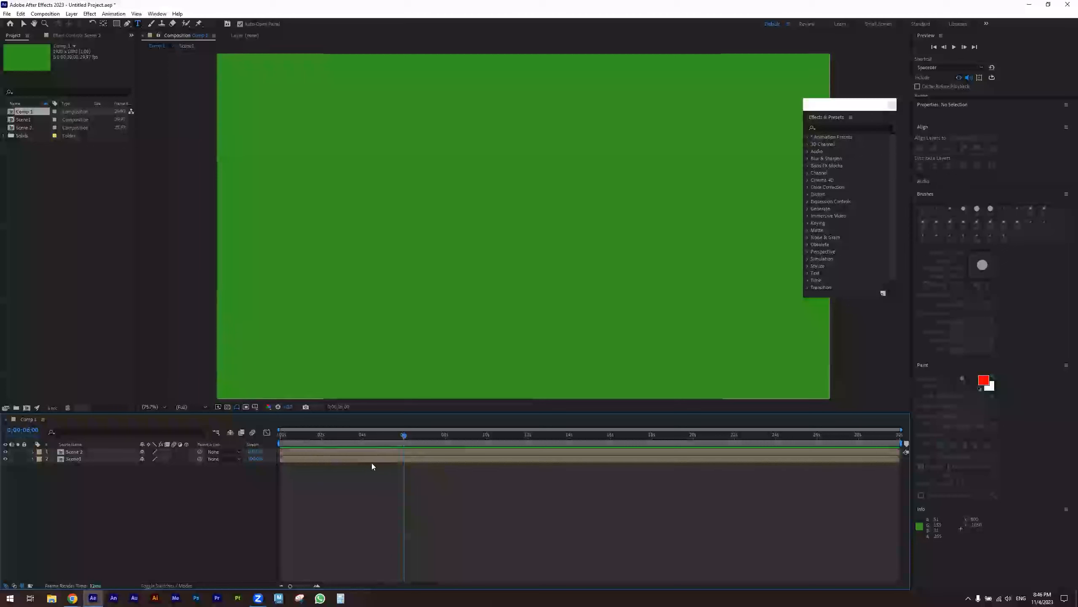
shift+click(62, 459)
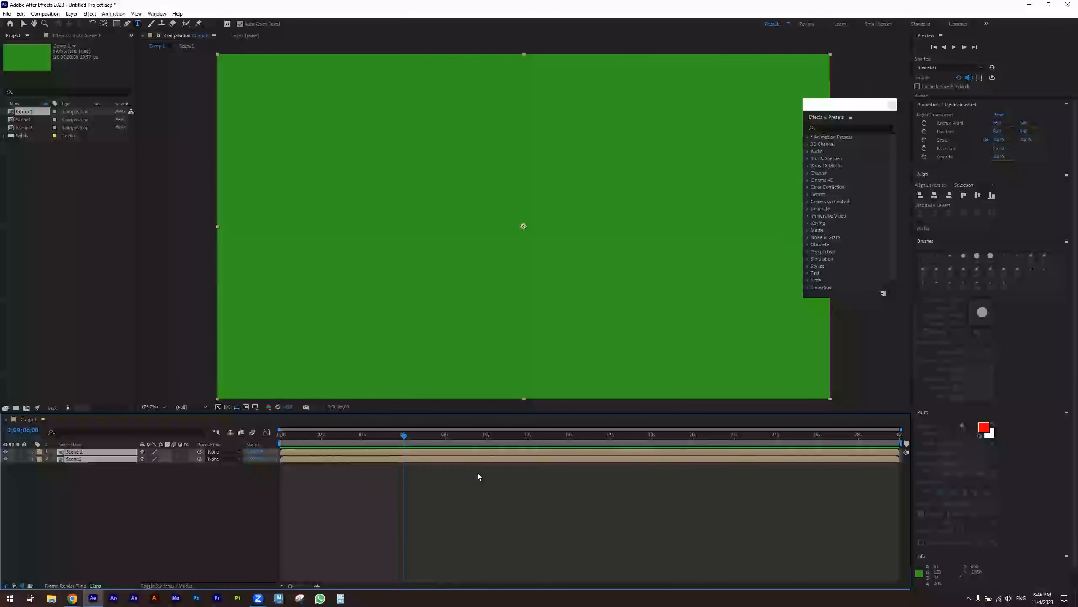
key(ctrl+shift+d)
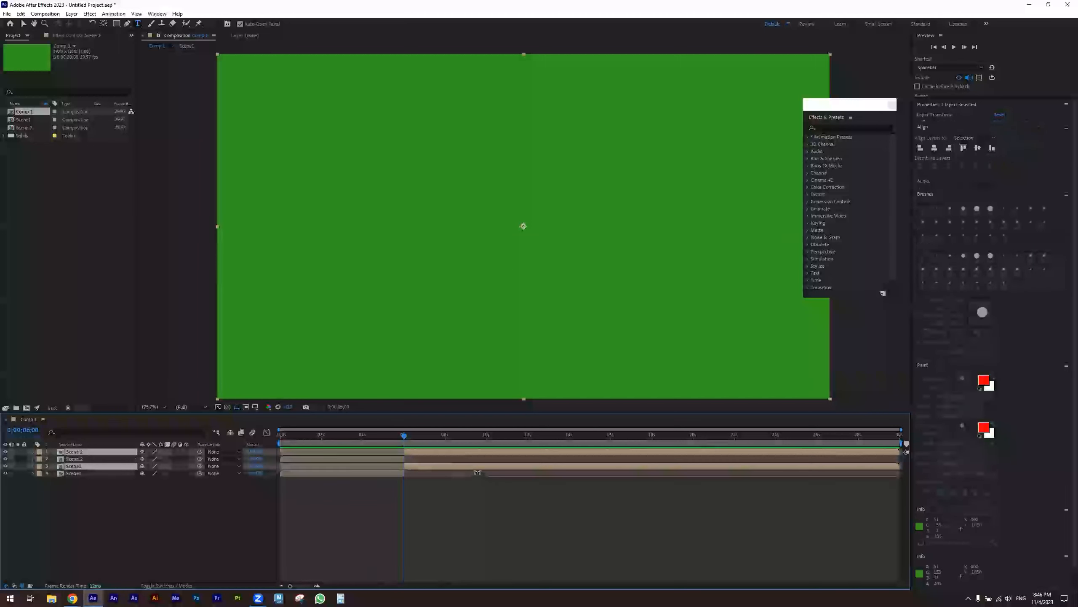
click(19, 14)
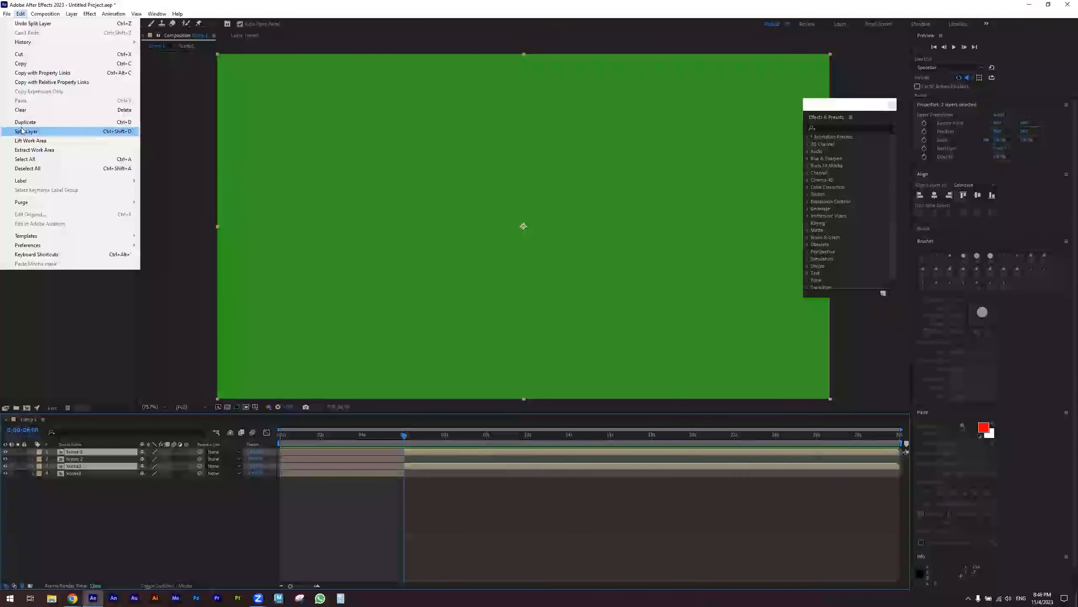
click(145, 544)
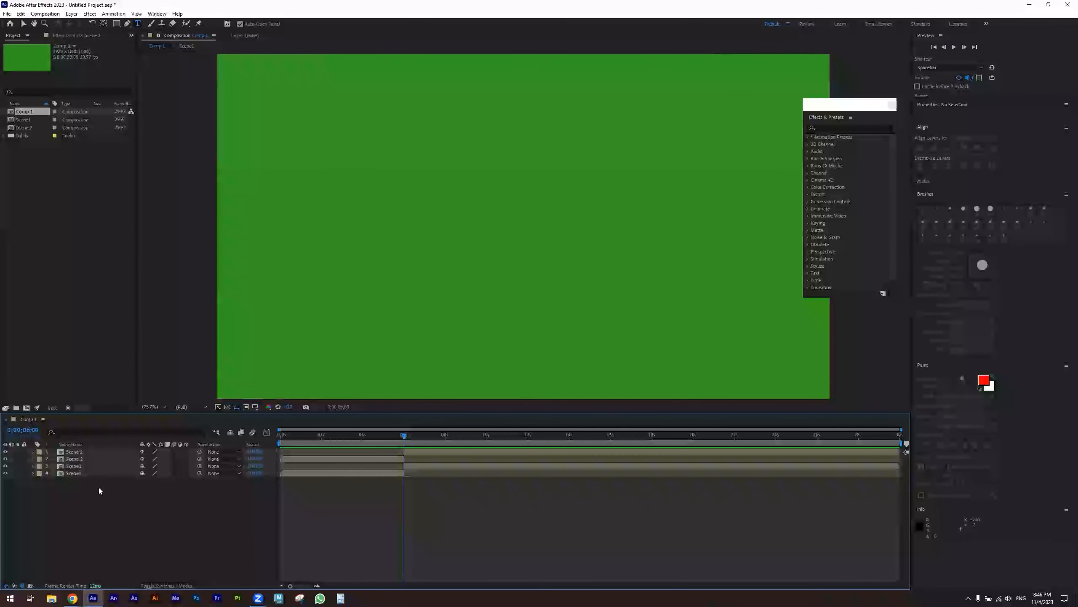
- Delete the part of Scene 2 before the 6-second split and the part of Scene1 after it
click(76, 474)
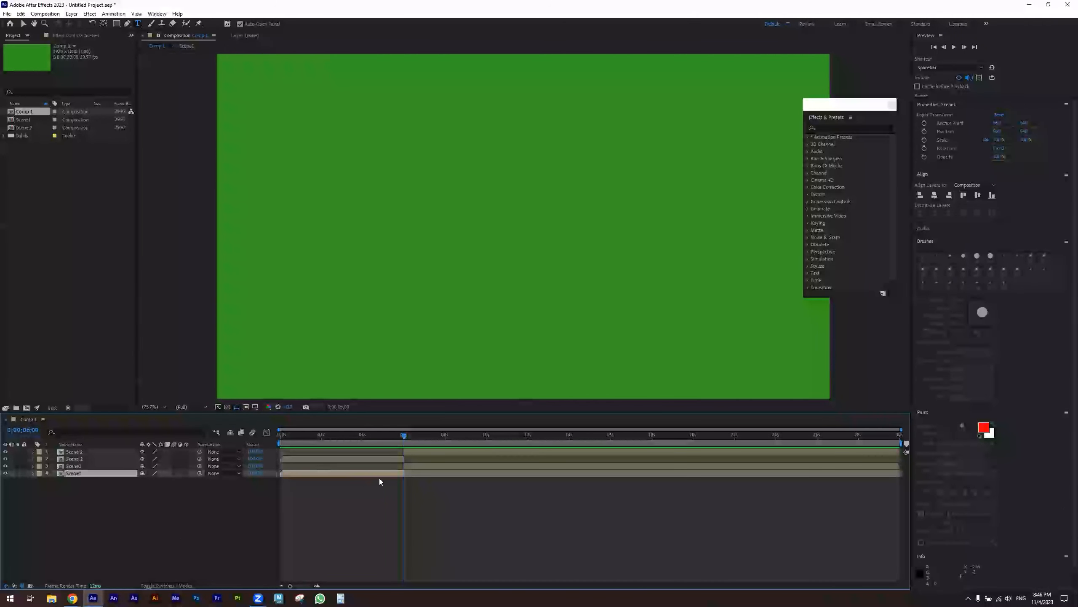
click(357, 458)
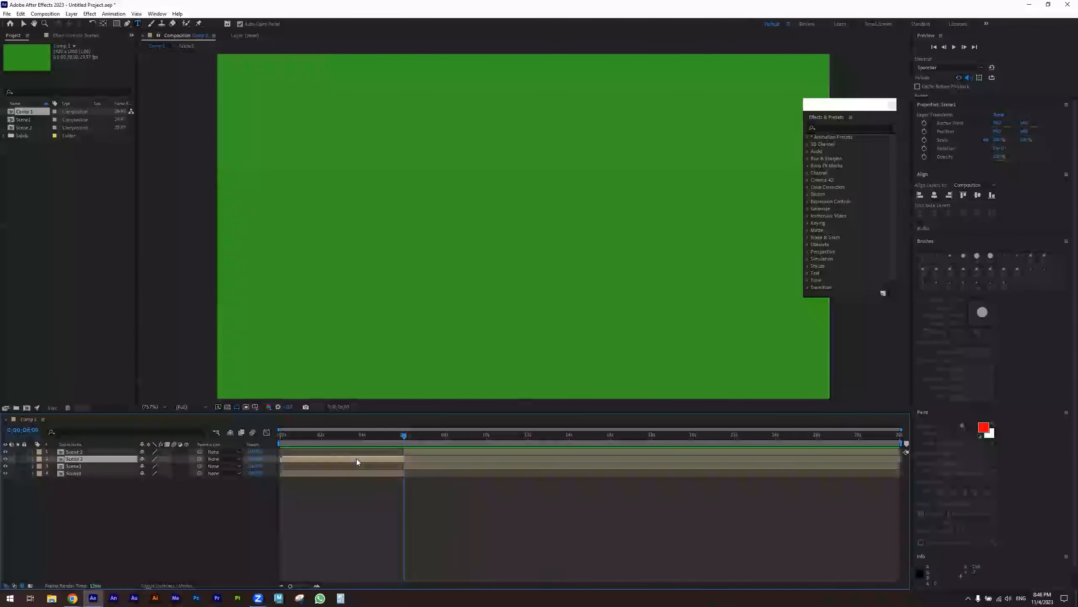
key(Delete)
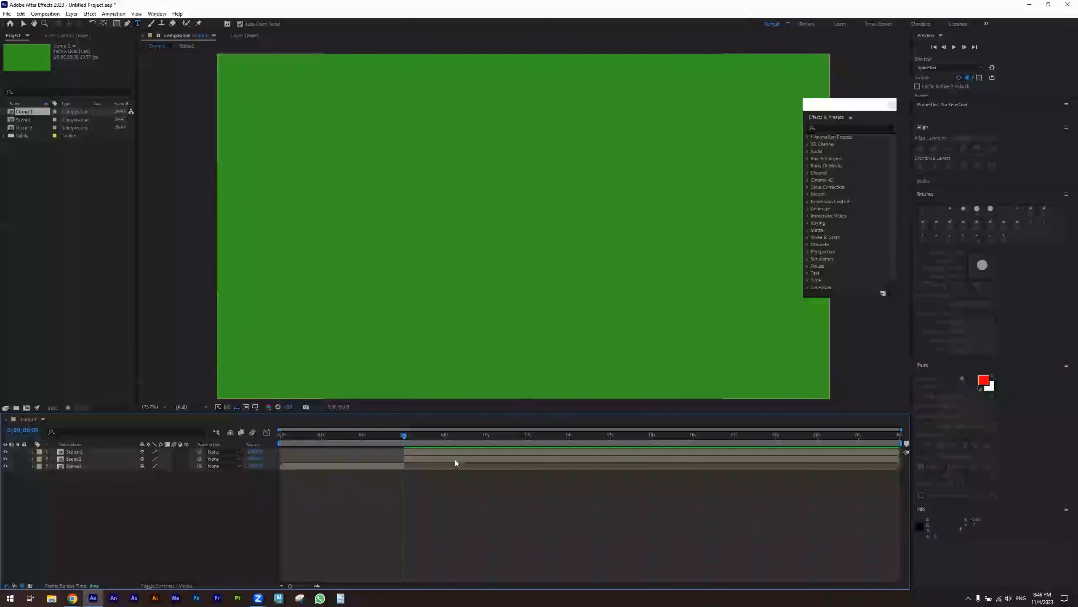
drag(424, 437, 433, 438)
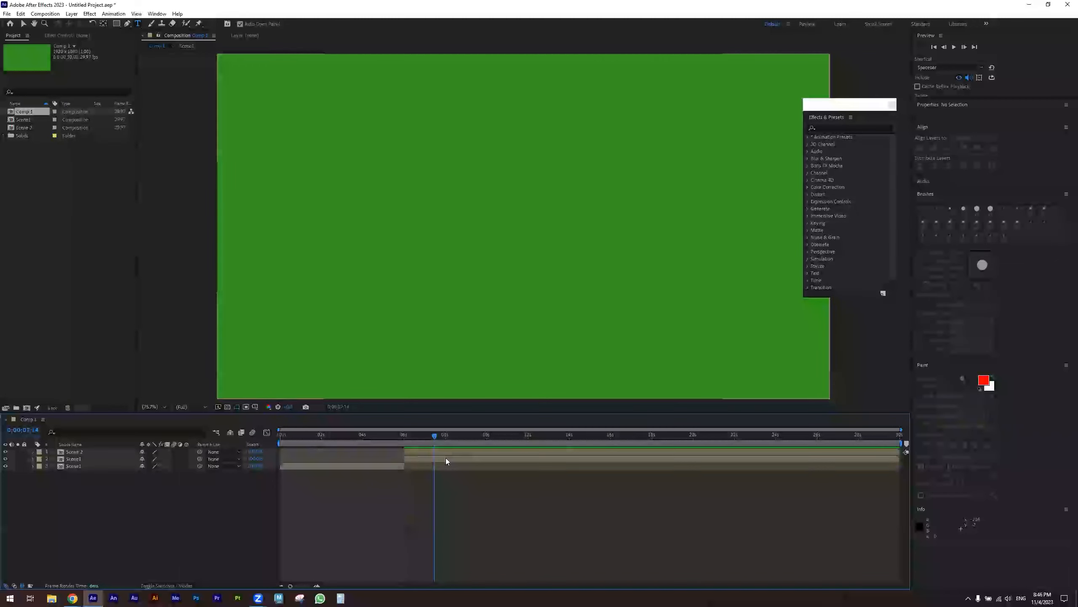
click(445, 459)
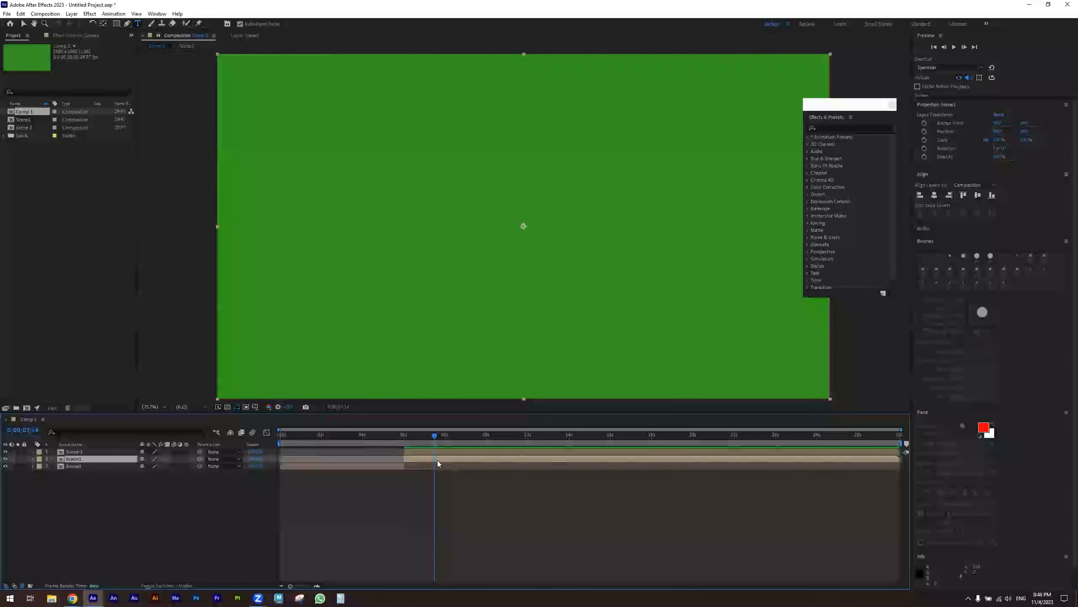
key(Delete)
- Move the Scene1 layer above Scene 2 in Comp 1's layer stack
drag(417, 433, 316, 439)
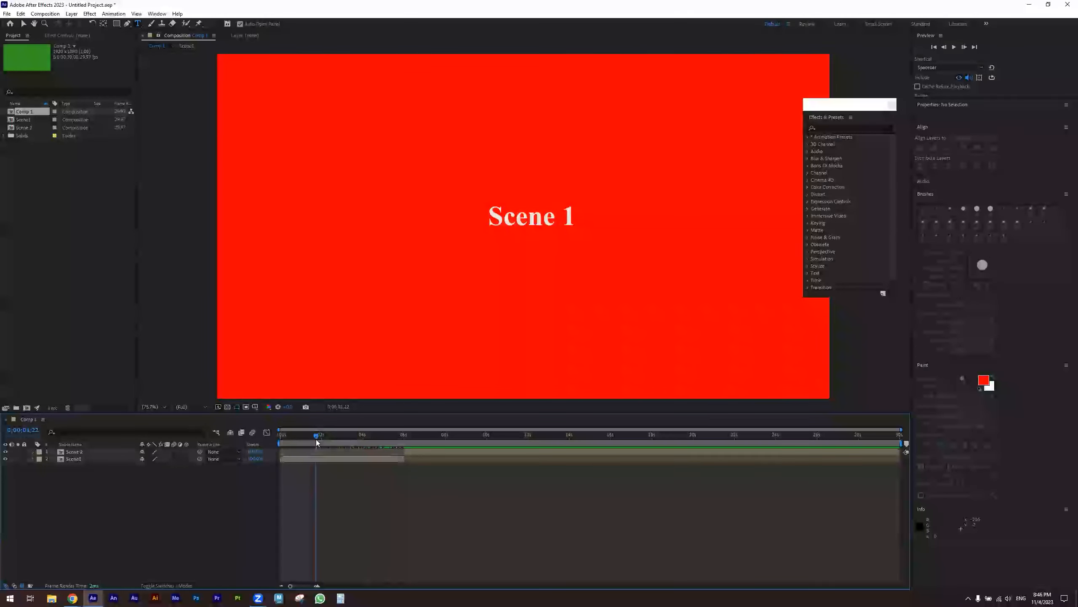
click(75, 459)
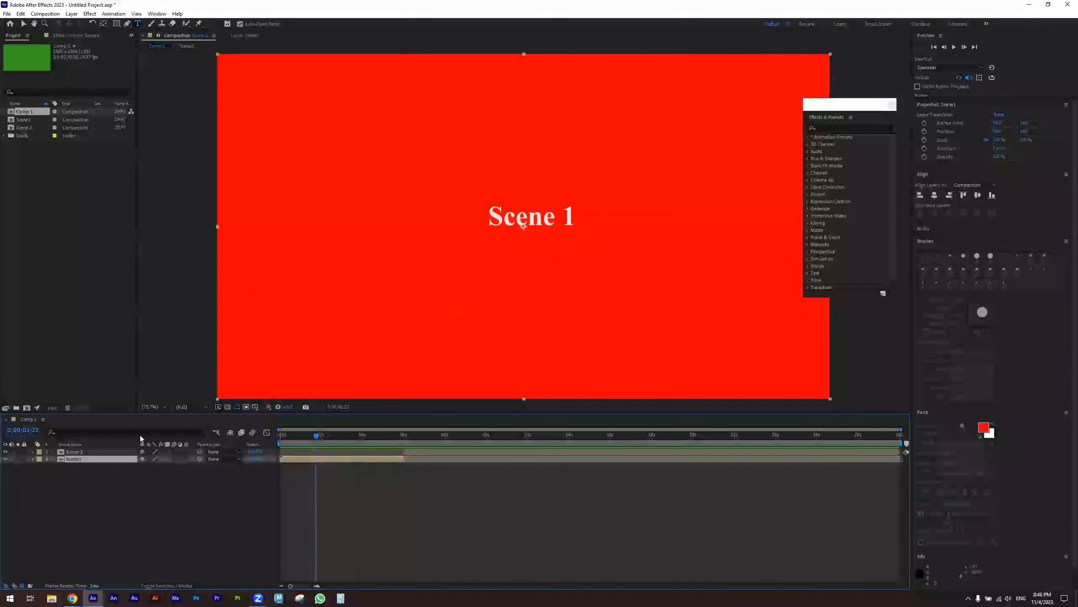
drag(78, 460, 79, 451)
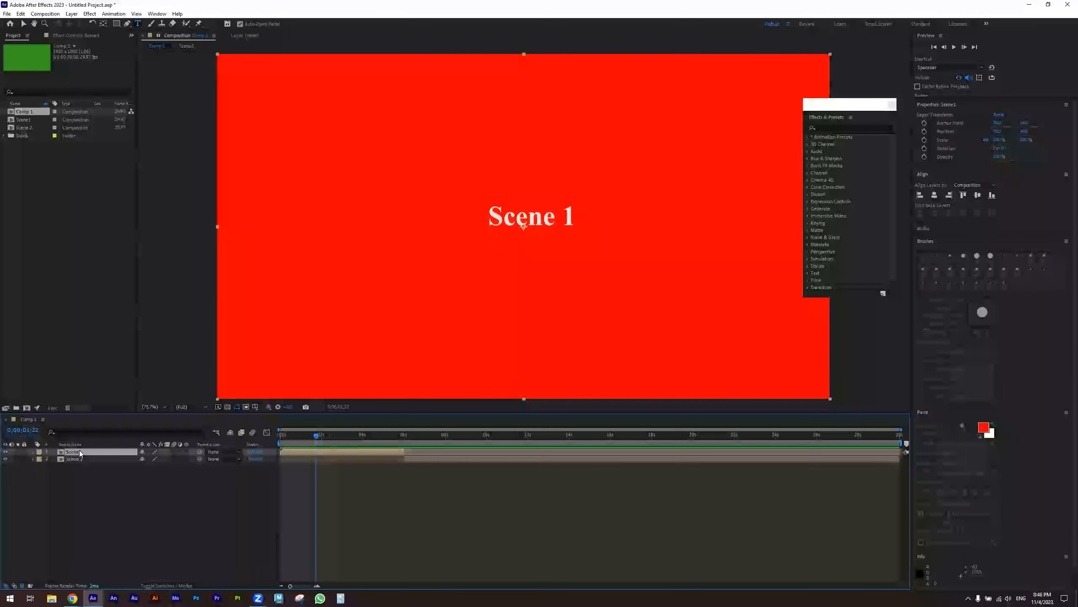
- Inside the Scene 2 precomp, move the Scene2 text layer above the green solid and return to Comp 1
click(79, 460)
drag(391, 434, 432, 435)
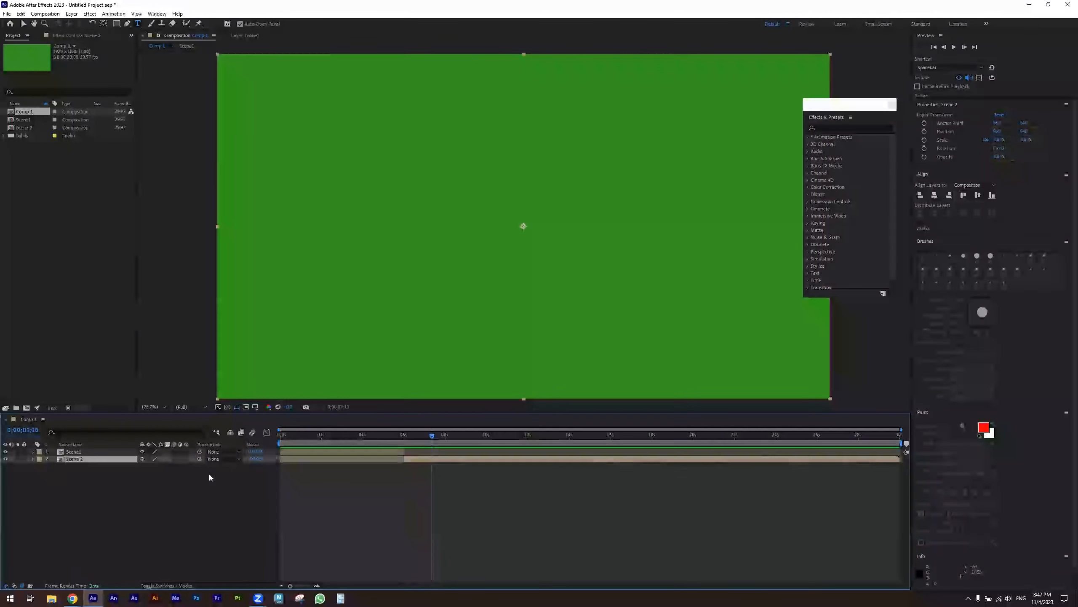
double_click(80, 460)
drag(78, 461, 79, 451)
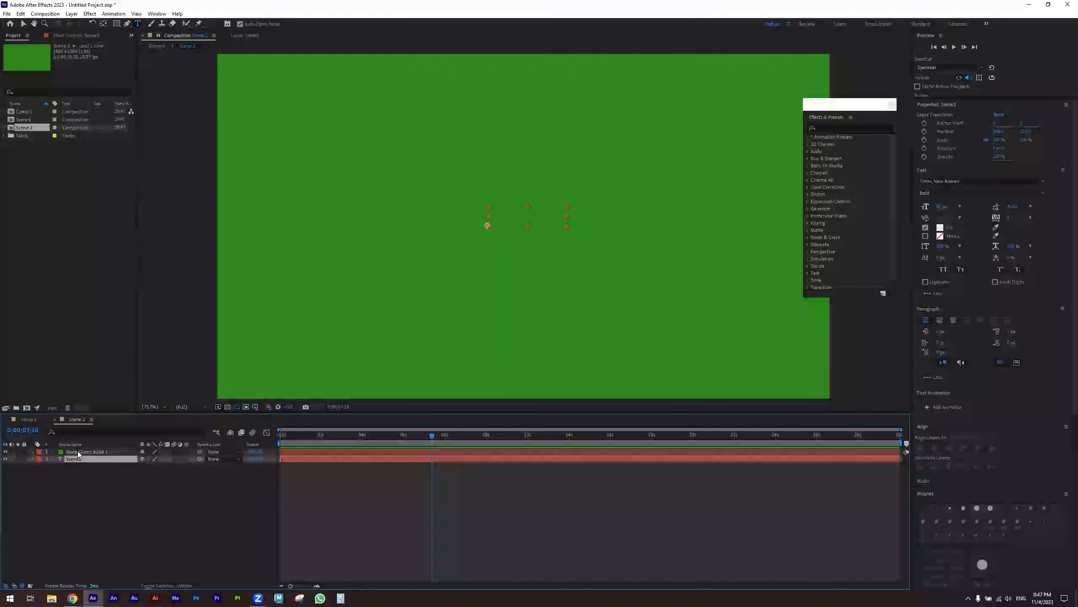
click(26, 420)
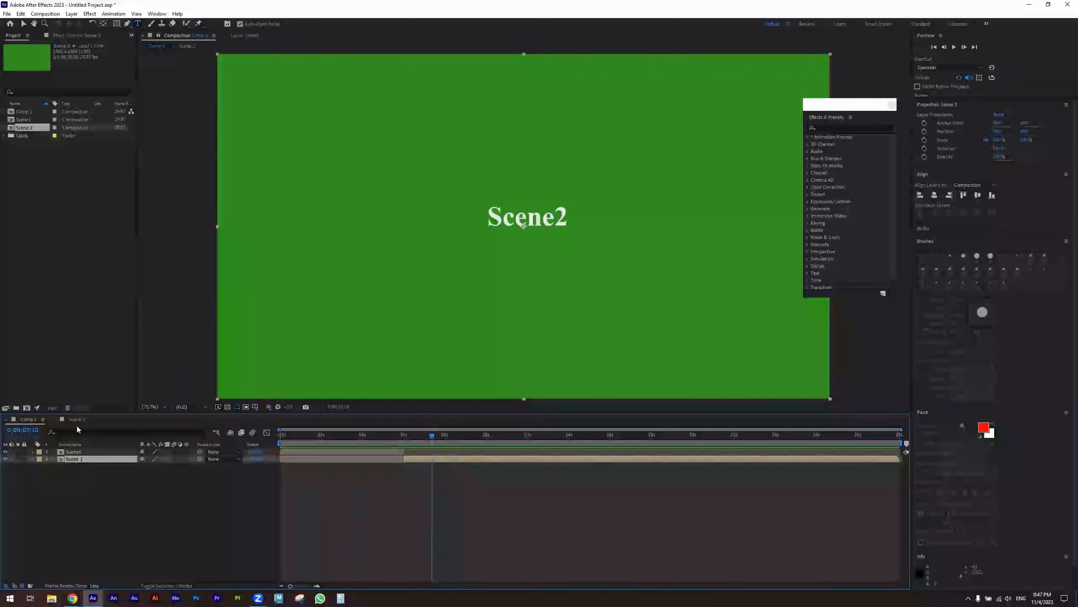
- Examine the contents of the Scene1 and Scene 2 precomps and how the scenes change over in Comp 1
double_click(75, 452)
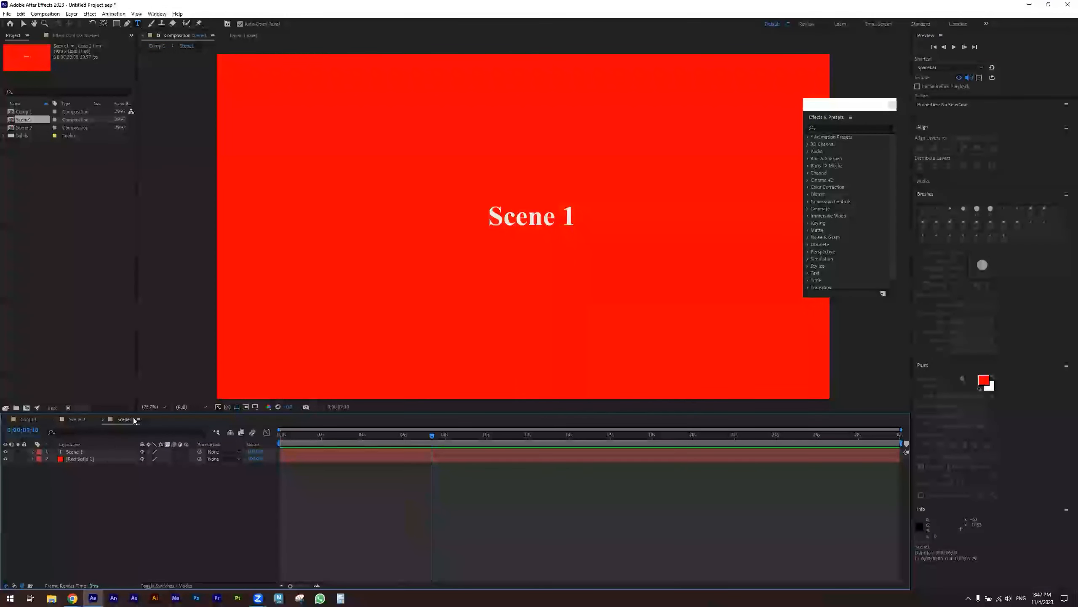
drag(432, 435, 338, 436)
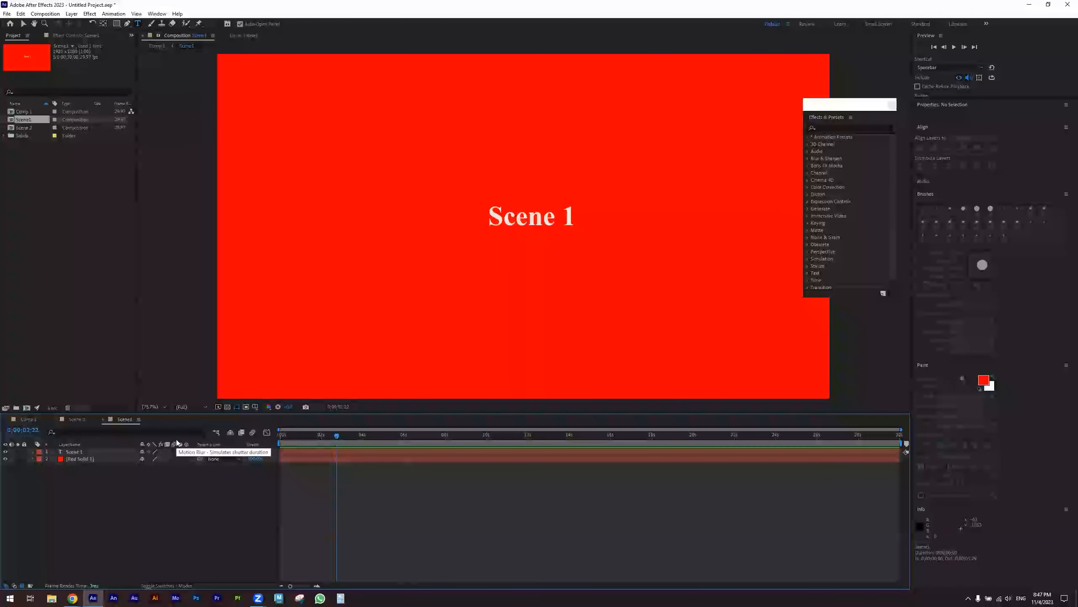
click(29, 420)
drag(337, 436, 389, 436)
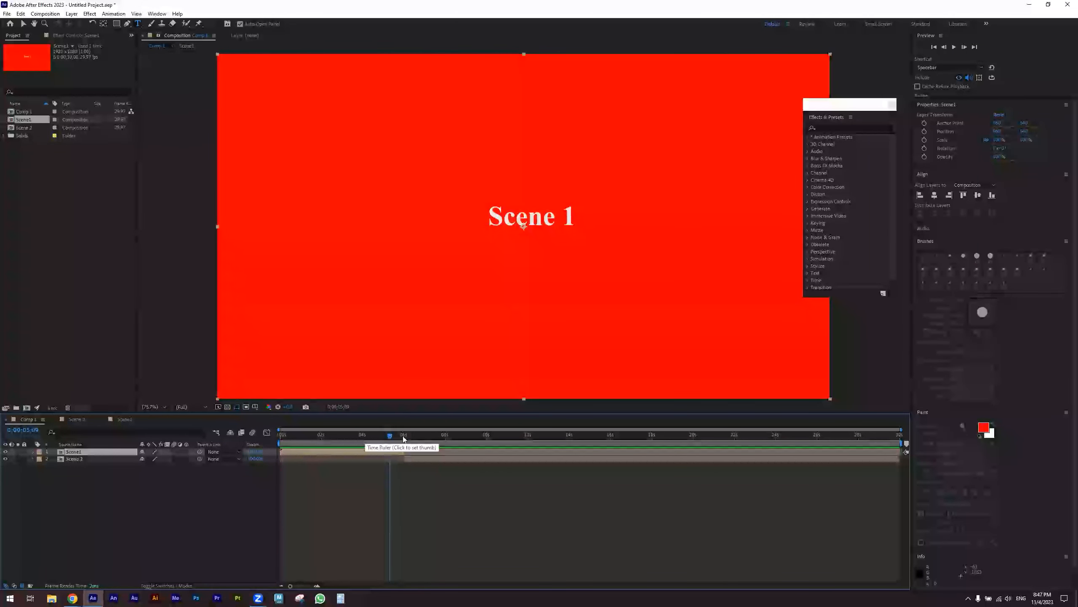
click(406, 435)
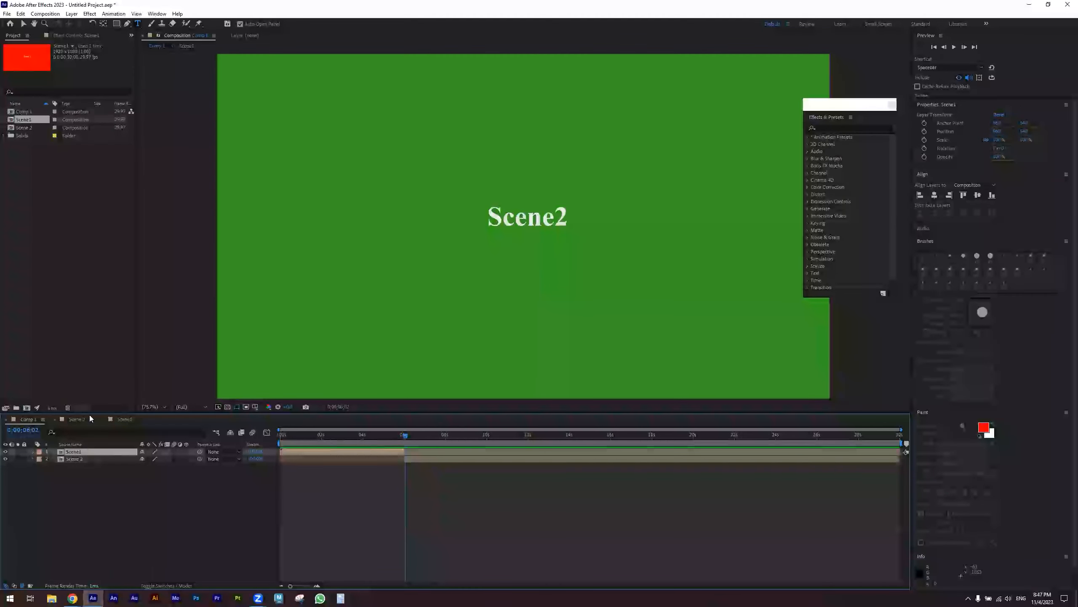
click(76, 419)
click(118, 494)
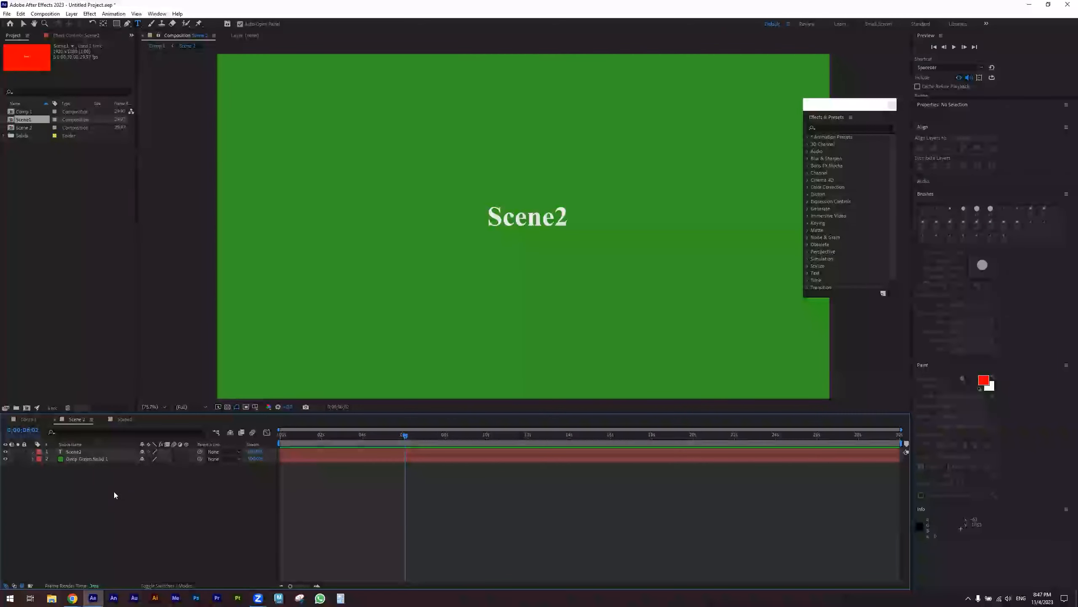
drag(404, 437, 323, 438)
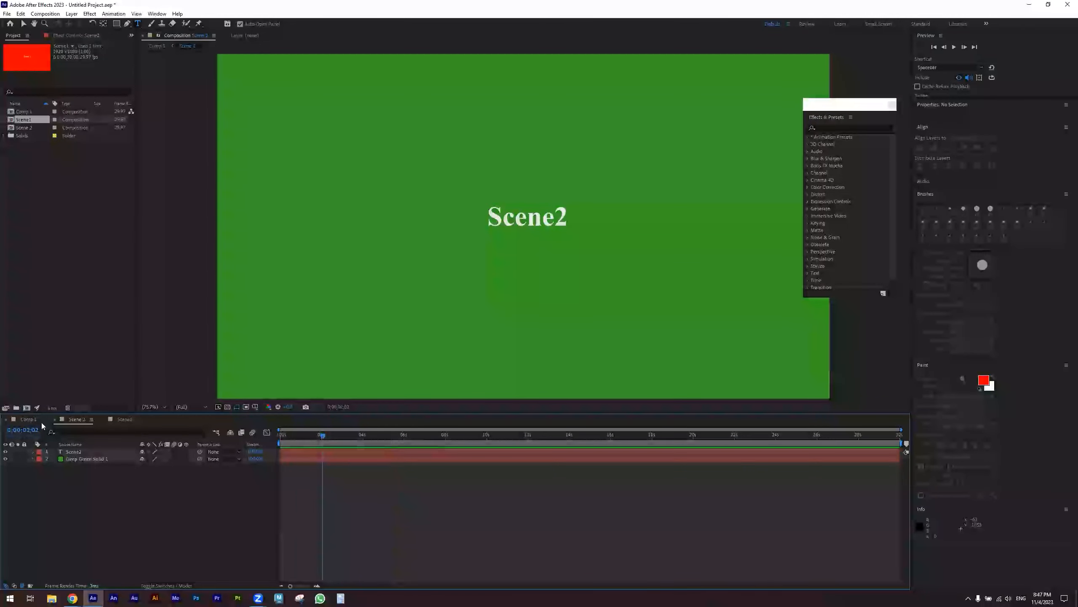
click(28, 418)
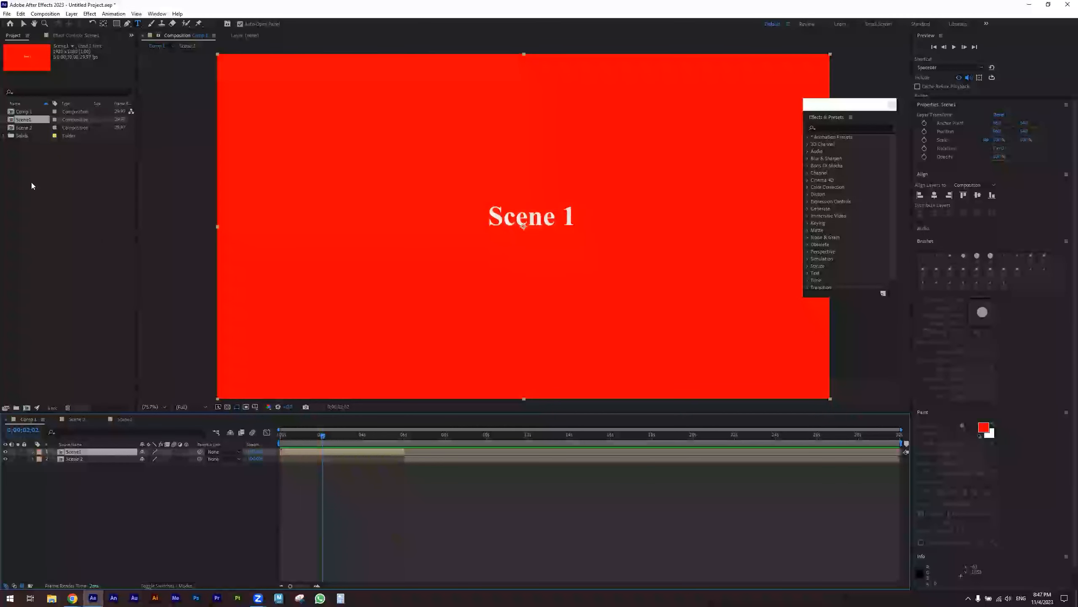
- Rename the Comp 1 composition in the project as Main Comp
right_click(24, 112)
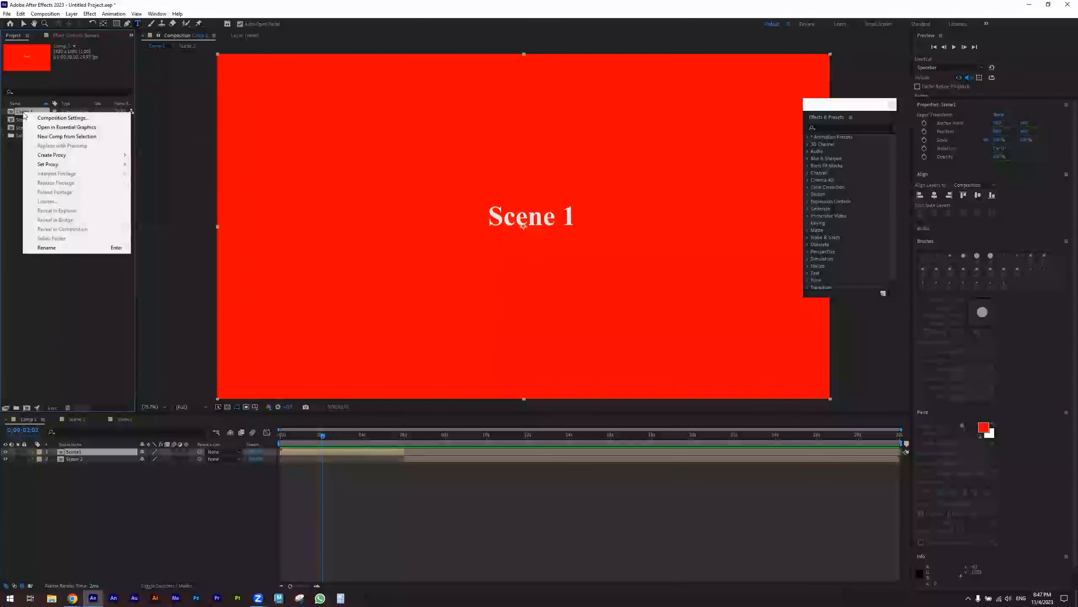
click(71, 248)
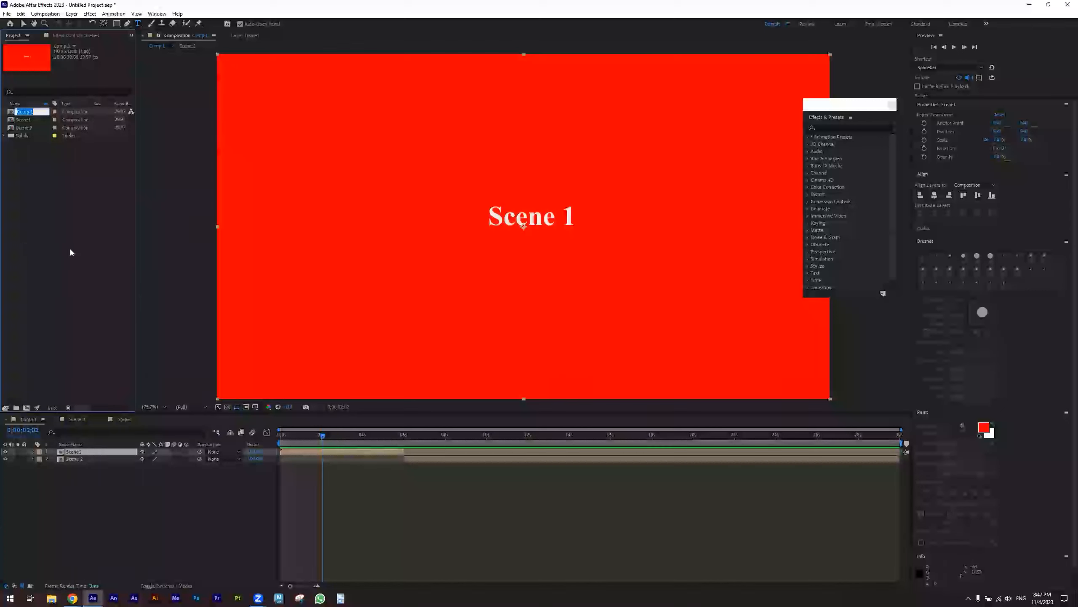
text(M)
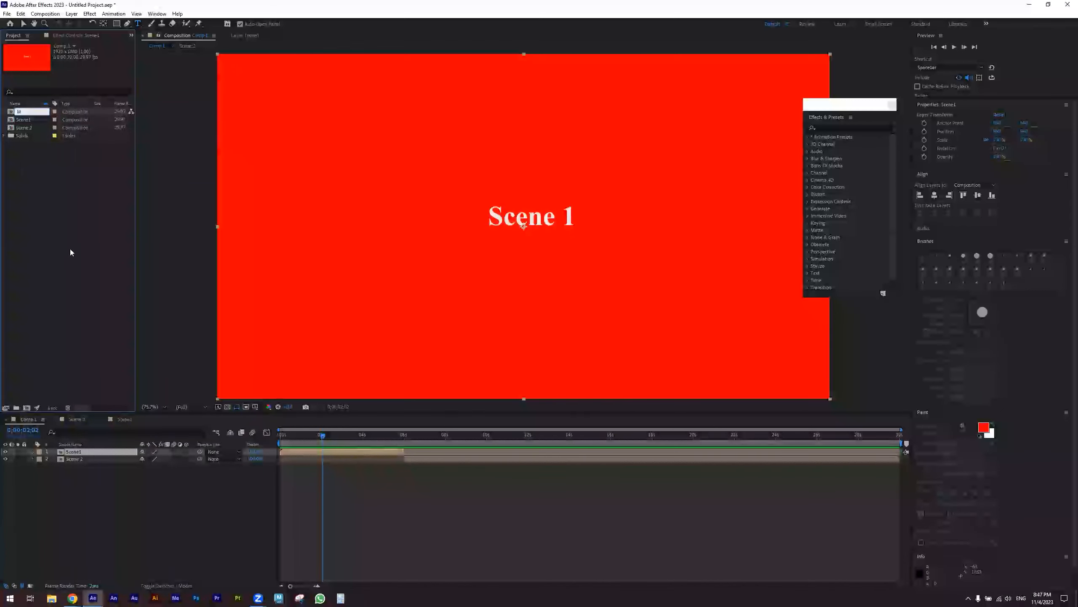
text(ain Comp)
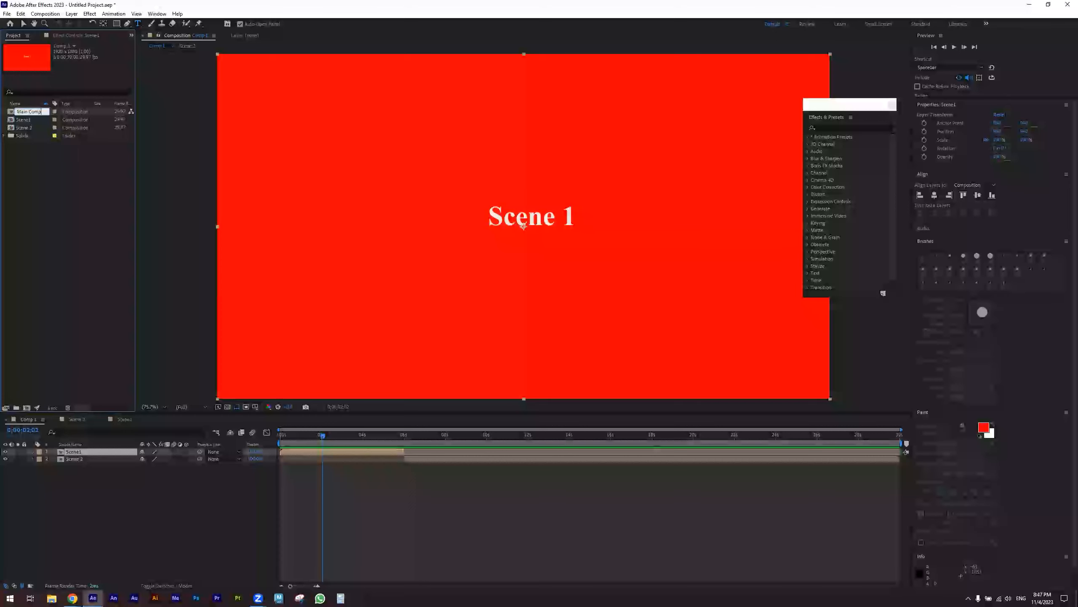
key(Return)
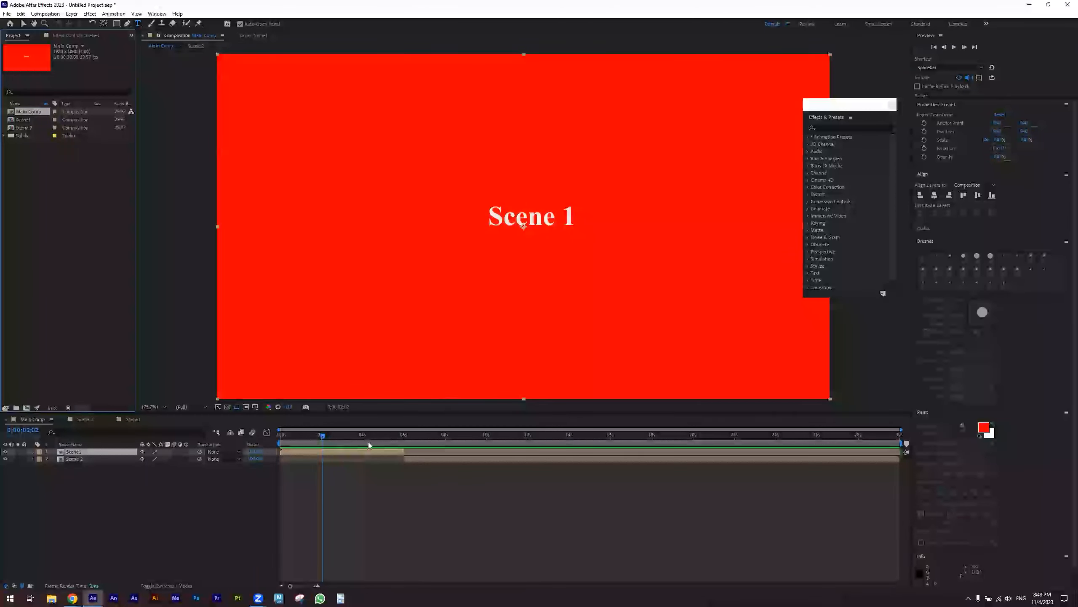
- Open the Scene 2 precomp, add a text layer reading Hi, and place it just right of the Scene2 title
drag(355, 440, 425, 441)
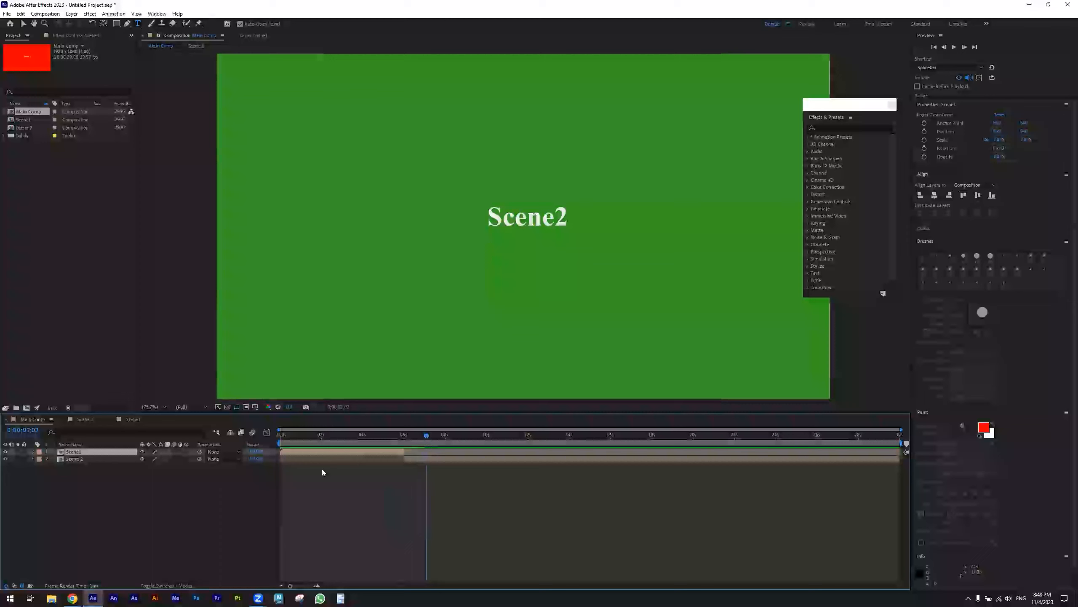
double_click(446, 457)
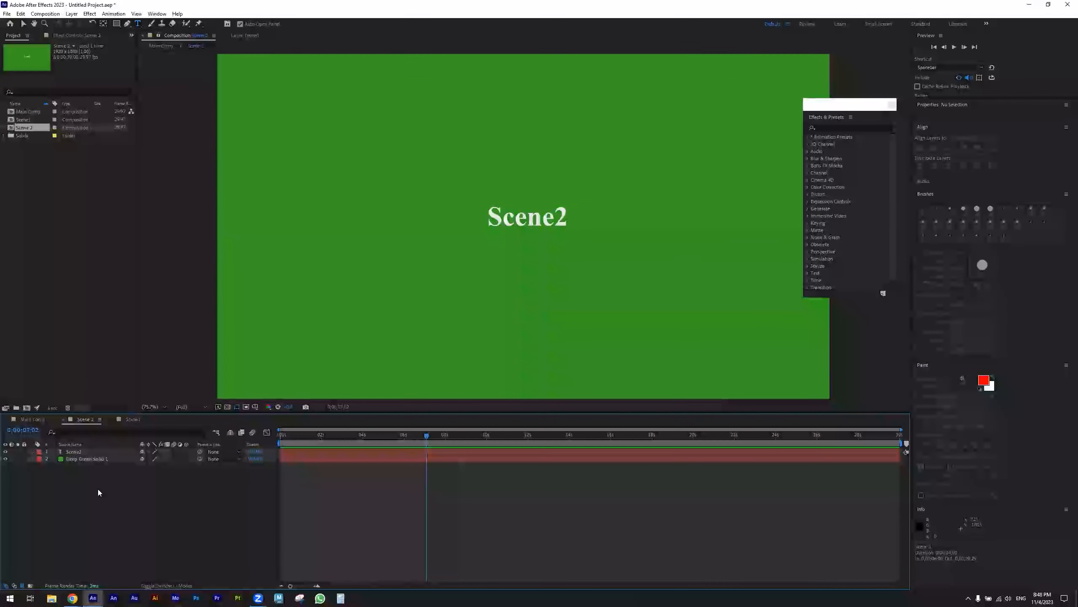
right_click(75, 474)
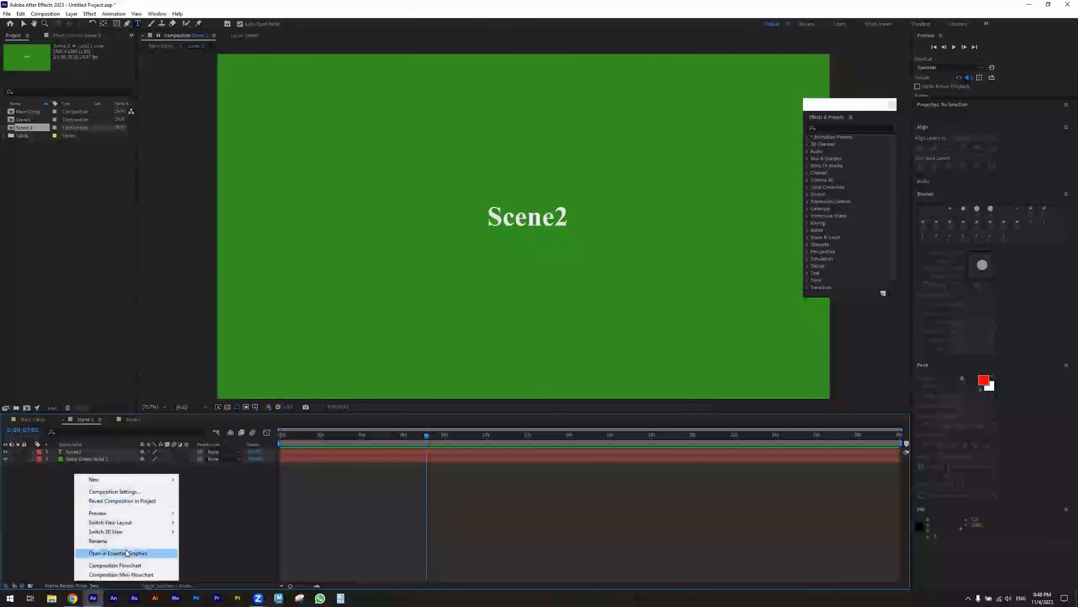
mouse_move(148, 481)
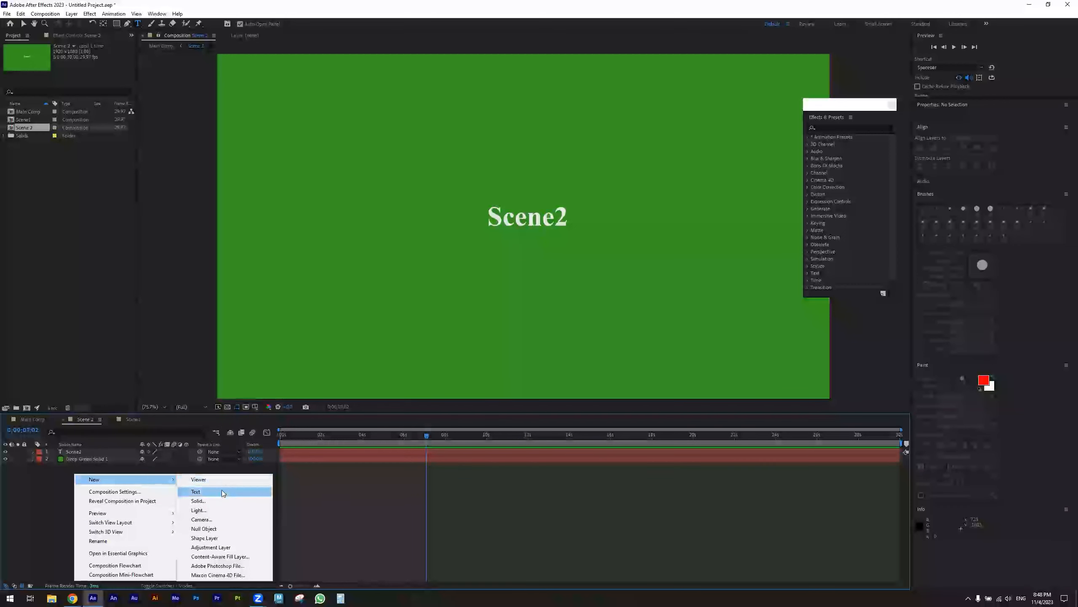
click(222, 490)
text(Hi)
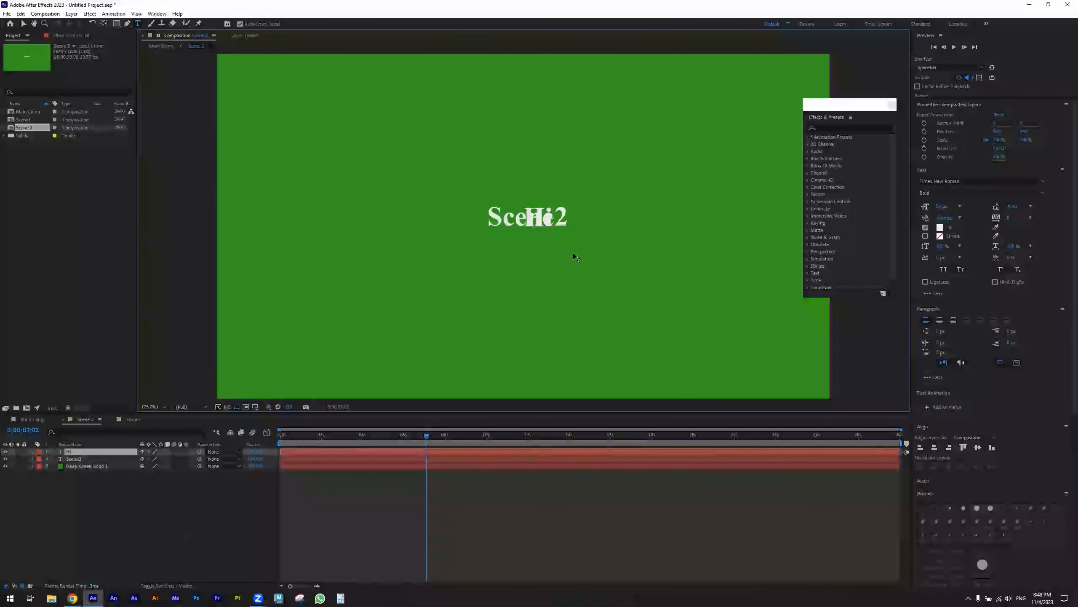
drag(571, 255, 642, 252)
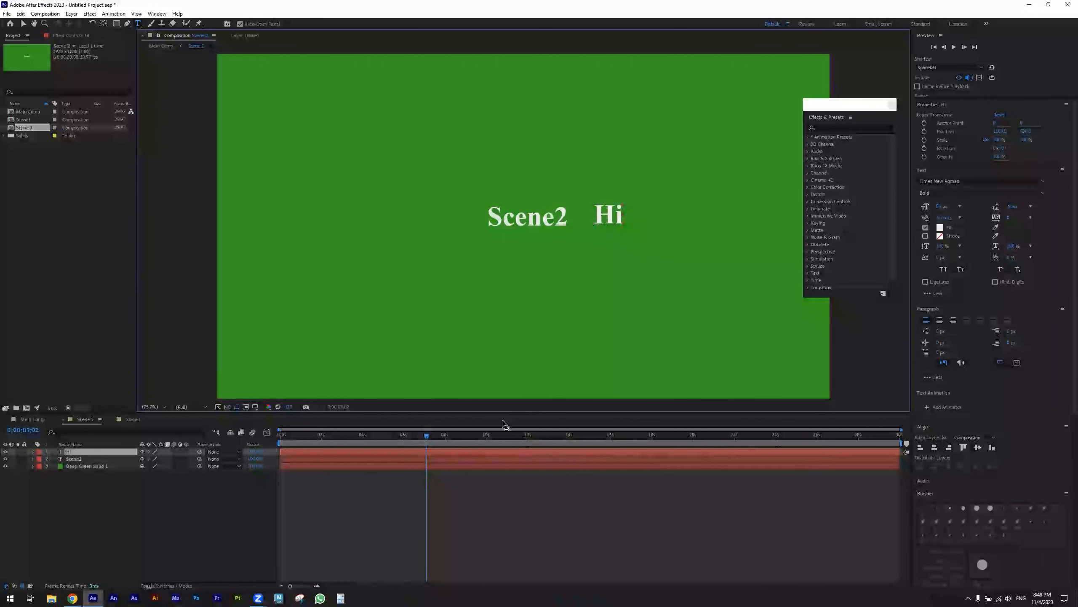
- In Scene 2, split the Hi text layer at 0:00:05:27 and delete the part after the split
drag(428, 438, 403, 437)
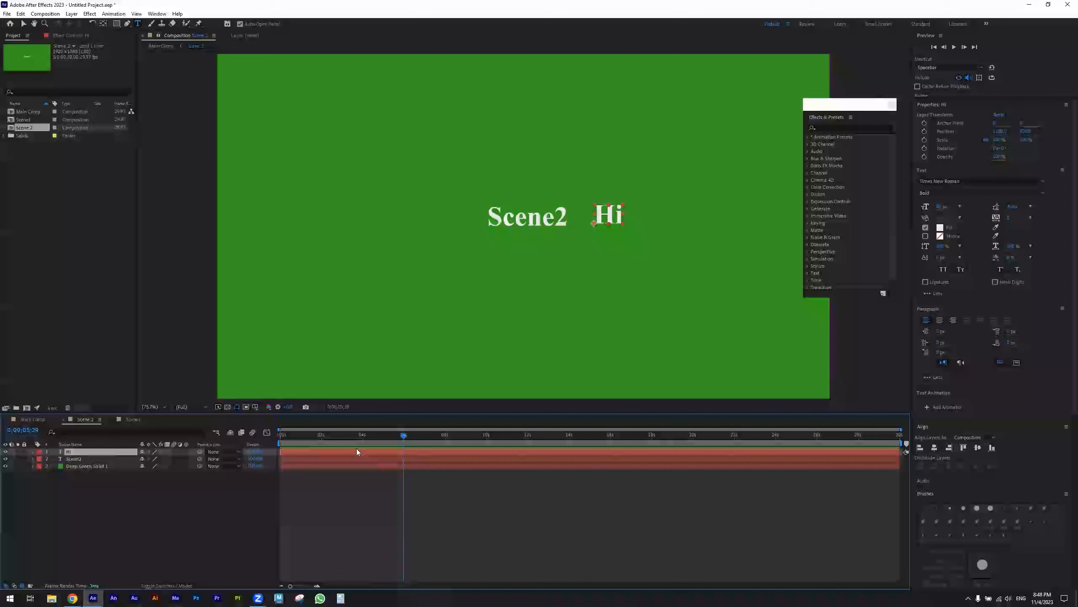
drag(402, 436, 399, 434)
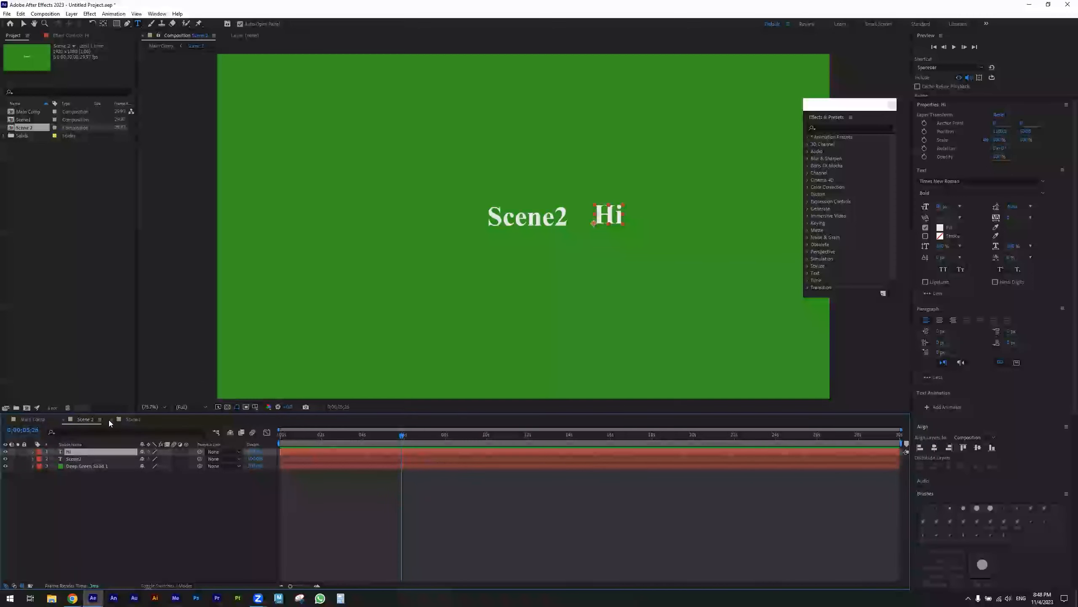
click(28, 419)
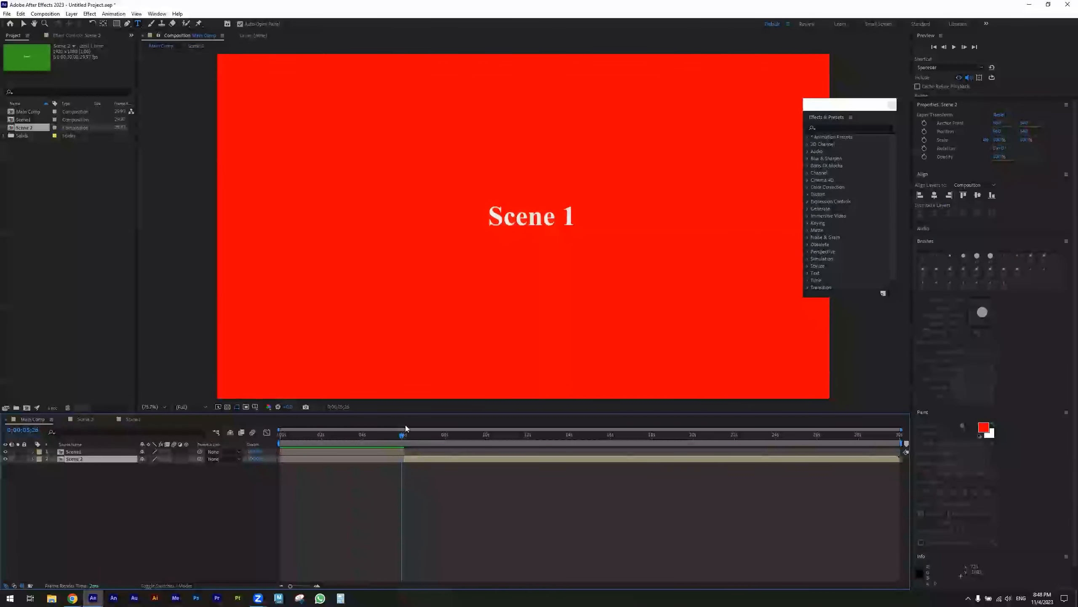
drag(401, 435, 401, 435)
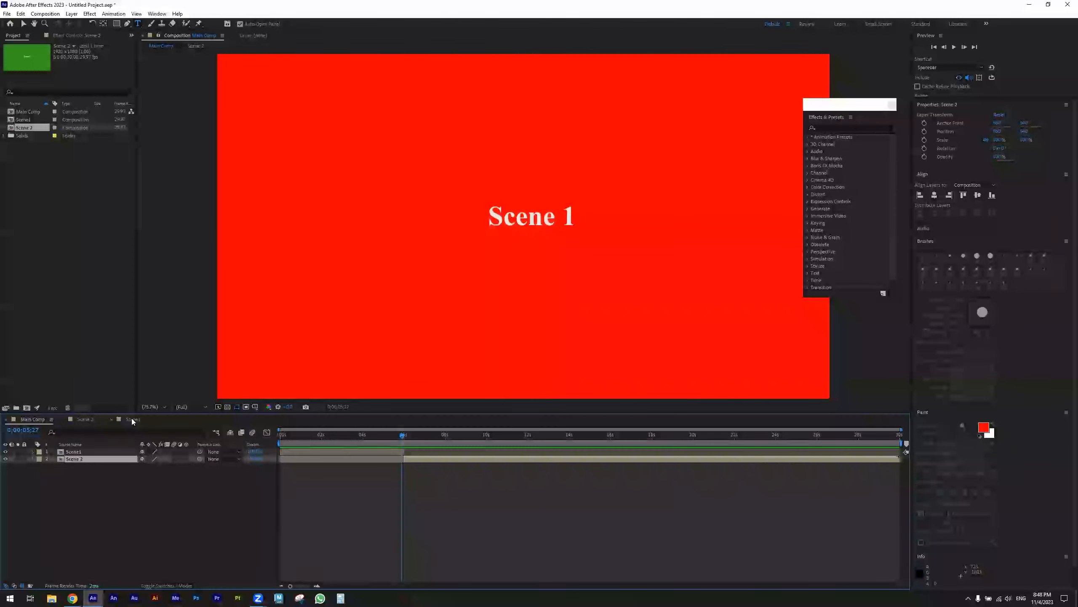
click(85, 419)
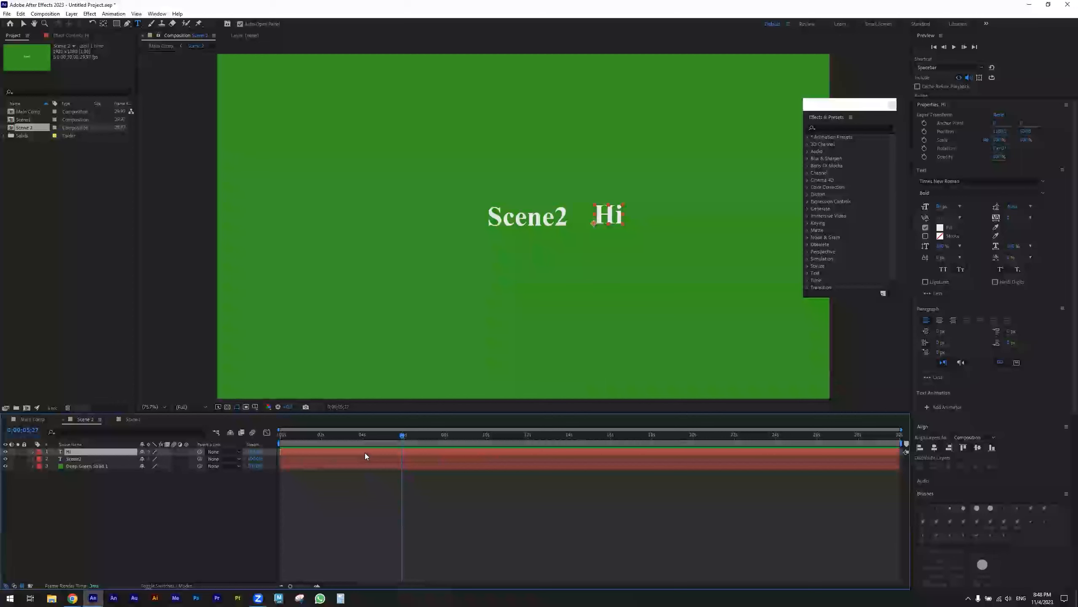
key(ctrl+shift+d)
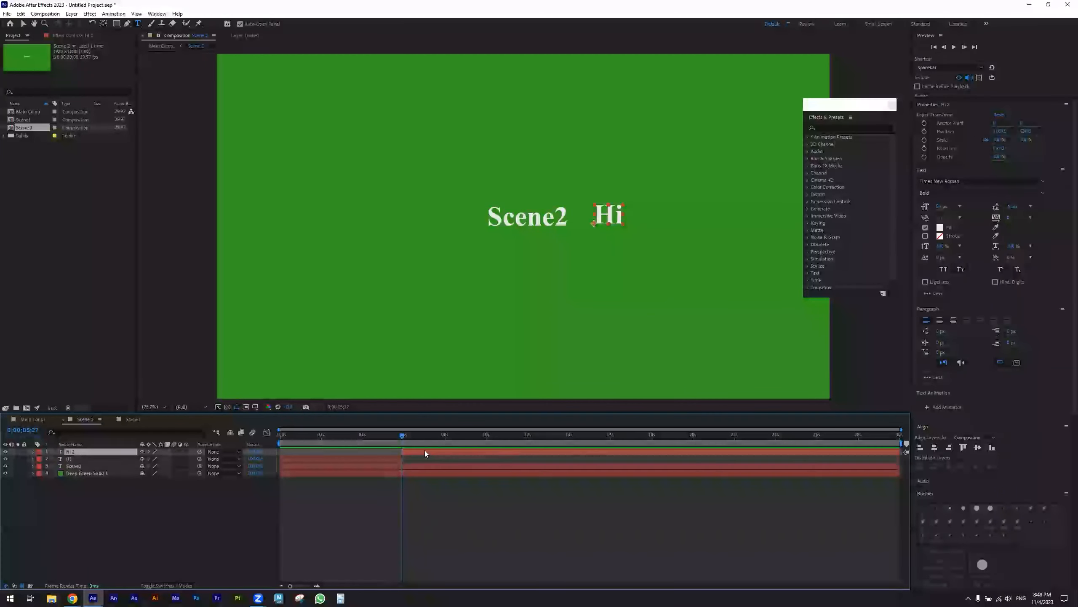
key(Delete)
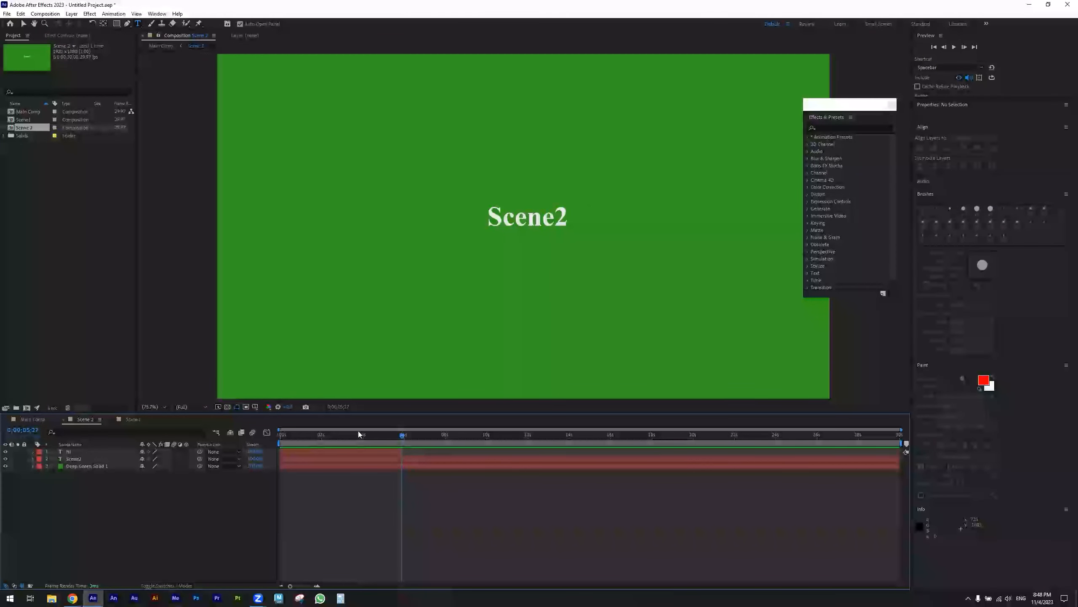
- Check in Scene 2 and around the scene changeover in Main Comp whether the trimmed Hi text shows
mouse_move(360, 435)
mouse_down()
mouse_move(314, 437)
mouse_move(364, 438)
mouse_up()
click(33, 419)
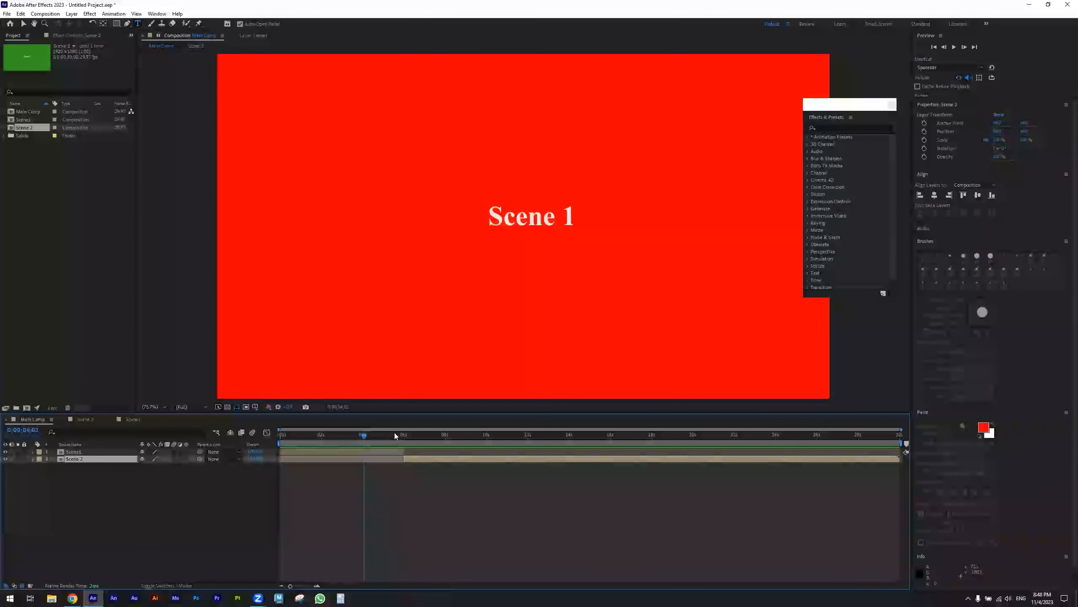
drag(366, 436, 420, 434)
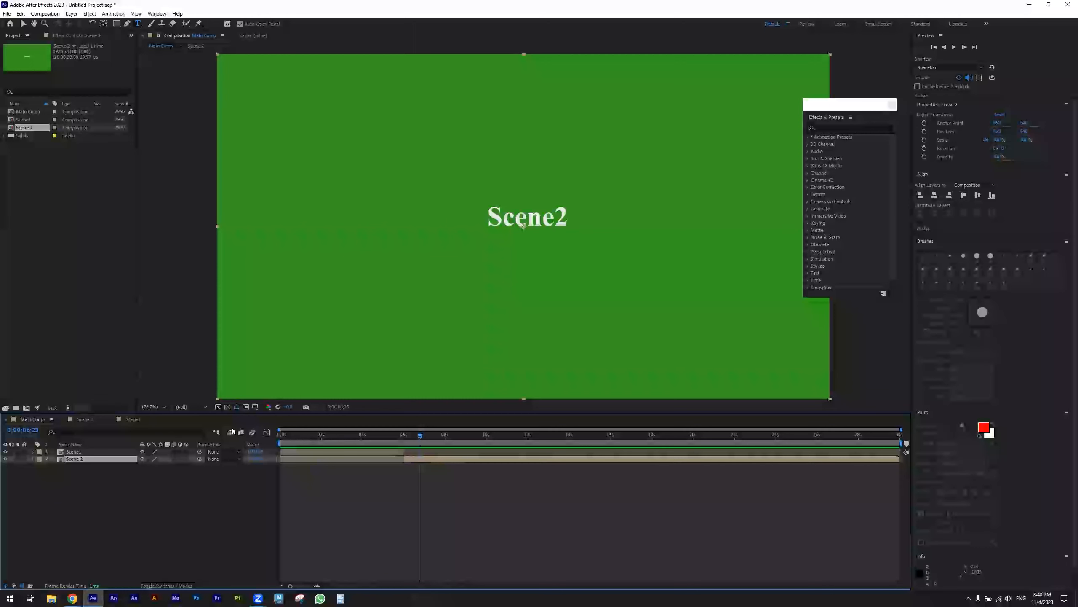
mouse_move(407, 434)
mouse_down()
mouse_move(305, 434)
mouse_move(429, 436)
mouse_move(394, 433)
mouse_move(413, 435)
mouse_up()
- Shift the trimmed Hi layer about 6 seconds later inside Scene 2 and review the result in Main Comp
click(85, 419)
drag(345, 454, 478, 457)
click(32, 419)
click(195, 459)
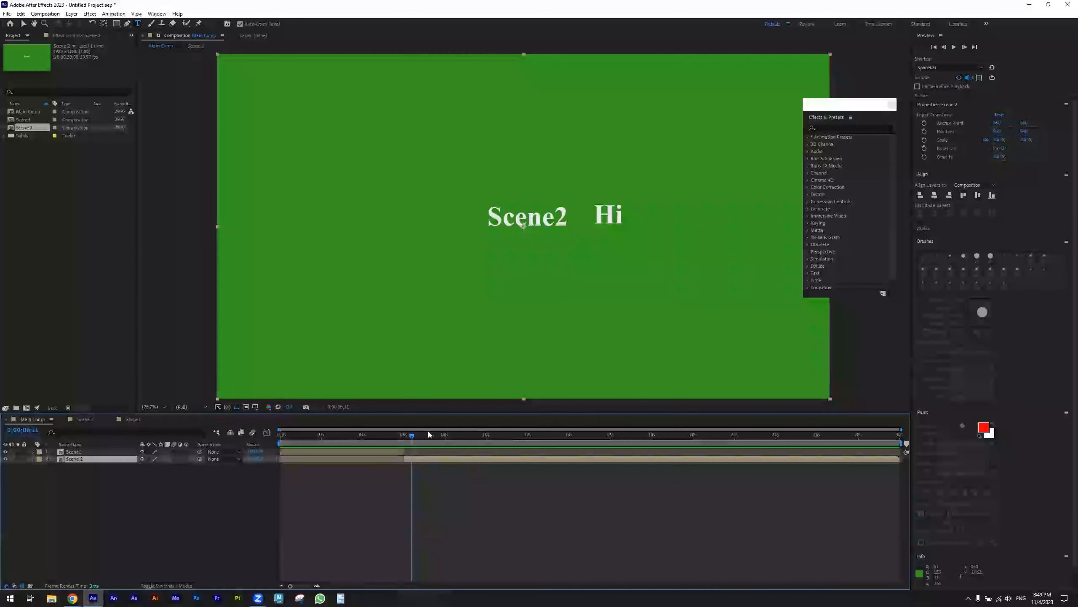
drag(418, 437, 495, 437)
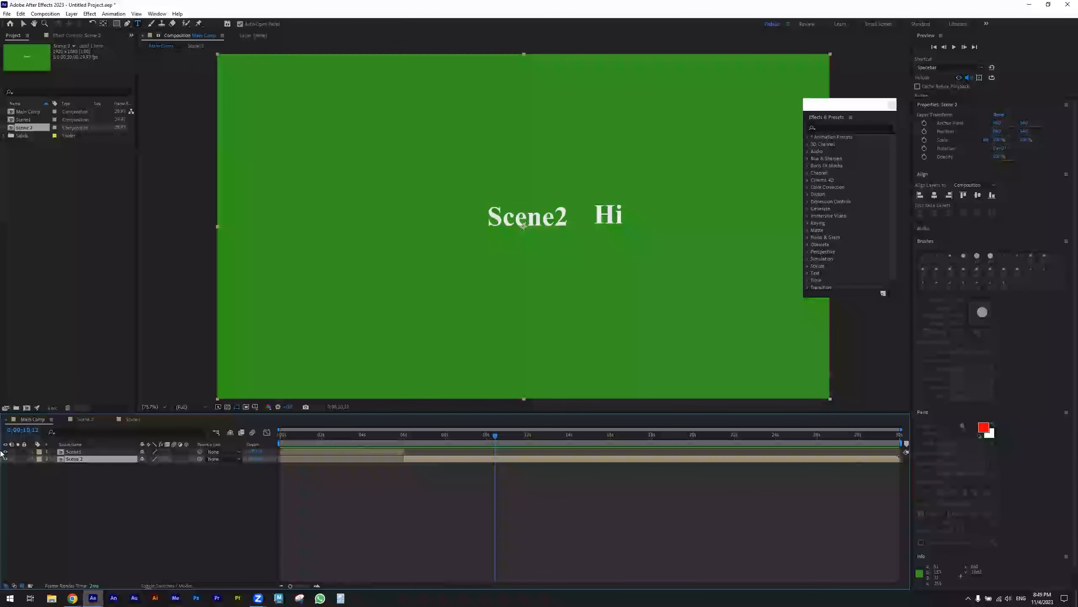
- Delete both scene layers from Main Comp and remove Scene1, Scene 2 and the Solids folder from the project
drag(139, 494, 60, 453)
key(Delete)
drag(37, 179, 16, 122)
key(Delete)
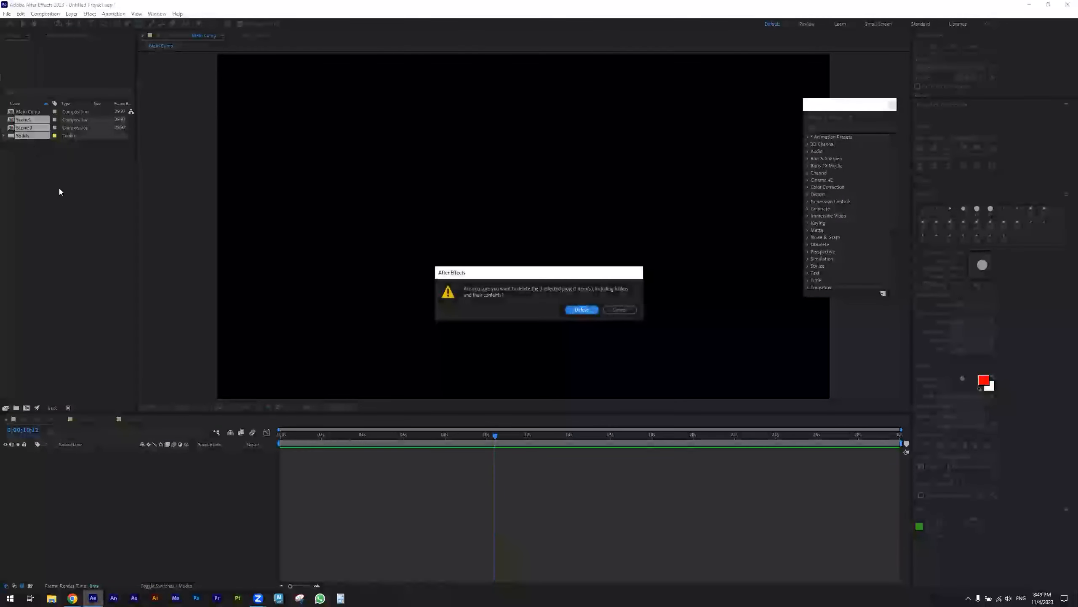
click(571, 310)
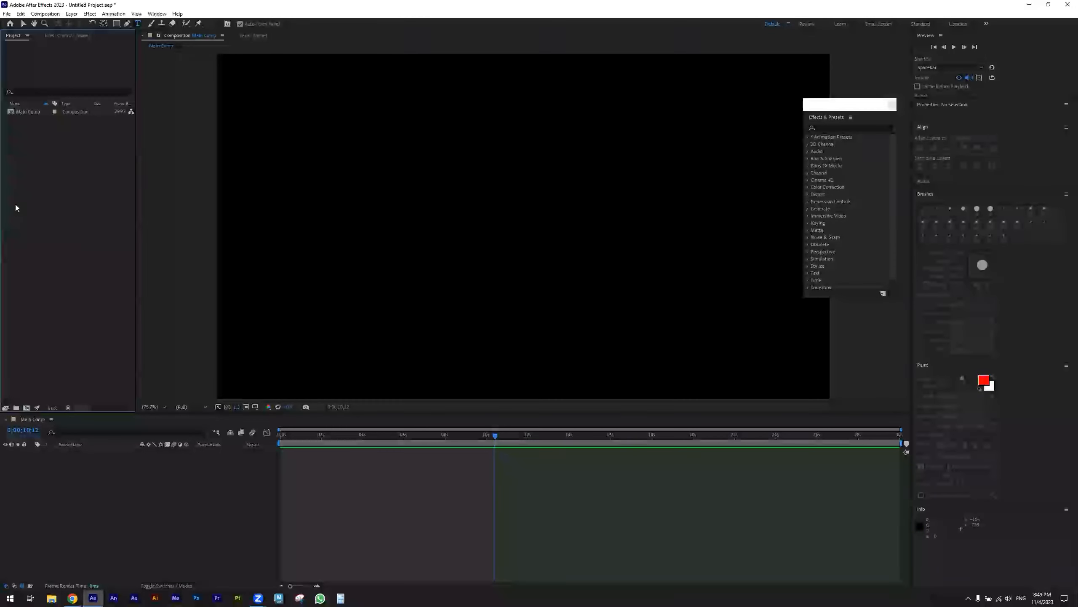
- Add a text layer reading Welcome to After Effects at the start of Main Comp and move it near the frame's centre
click(151, 516)
key(Home)
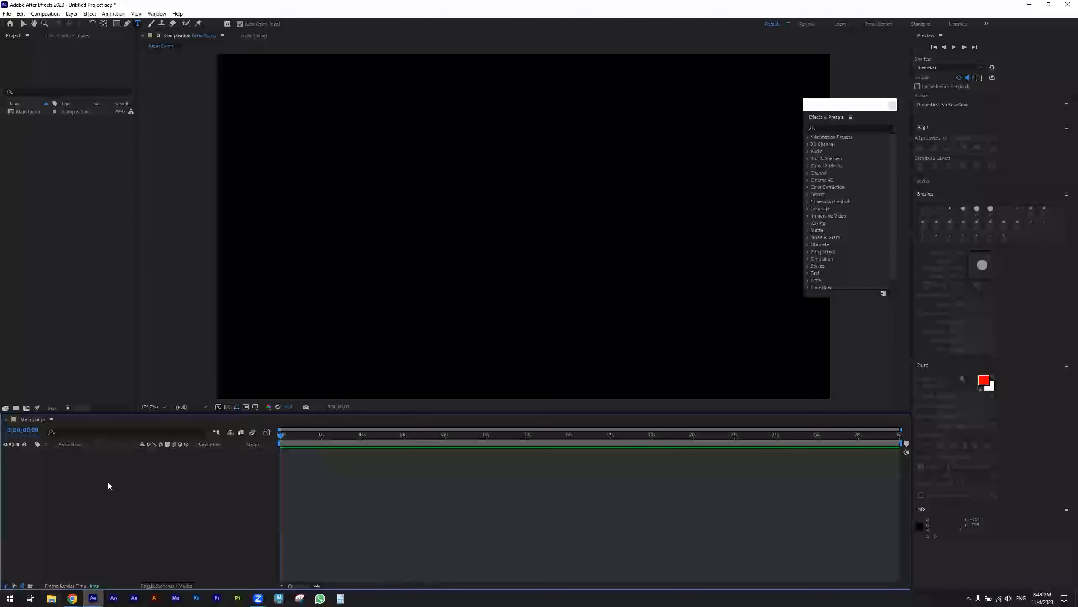
right_click(106, 503)
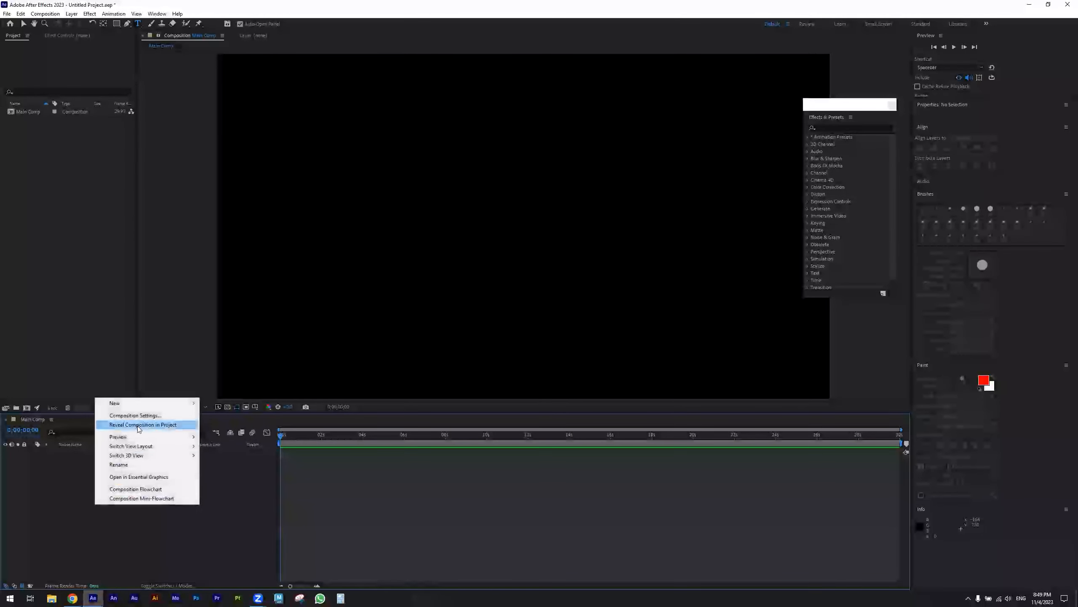
mouse_move(148, 407)
click(212, 415)
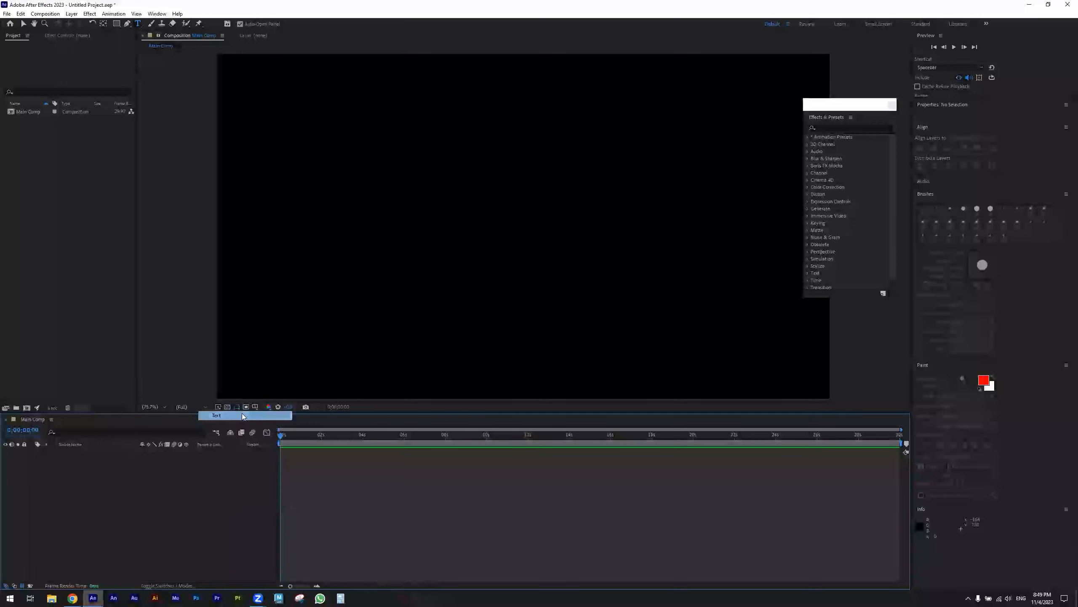
text(W)
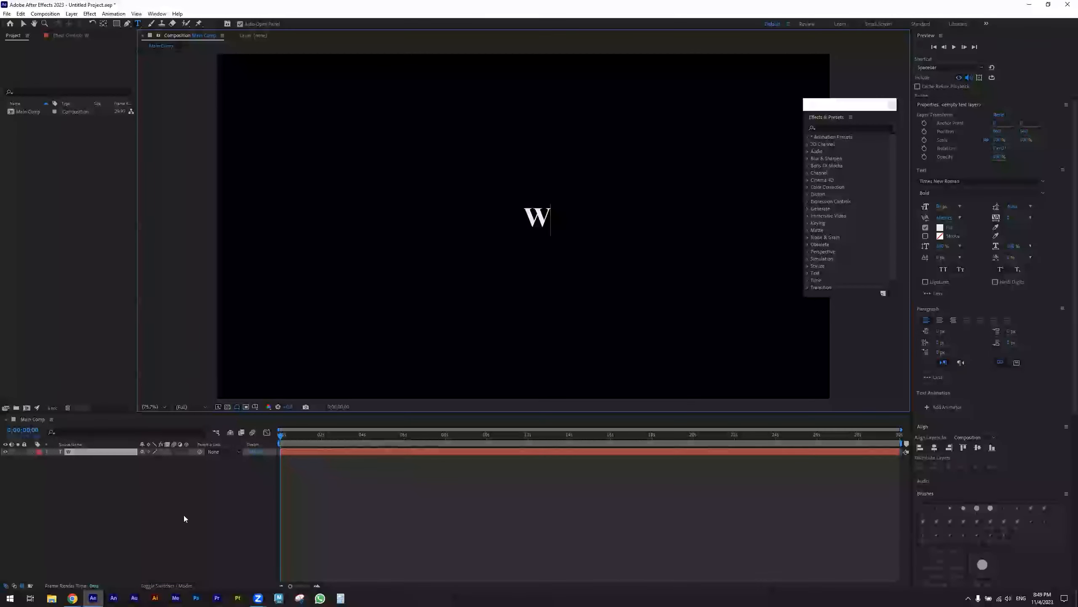
text(elcom)
key(BackSpace)
text(me to)
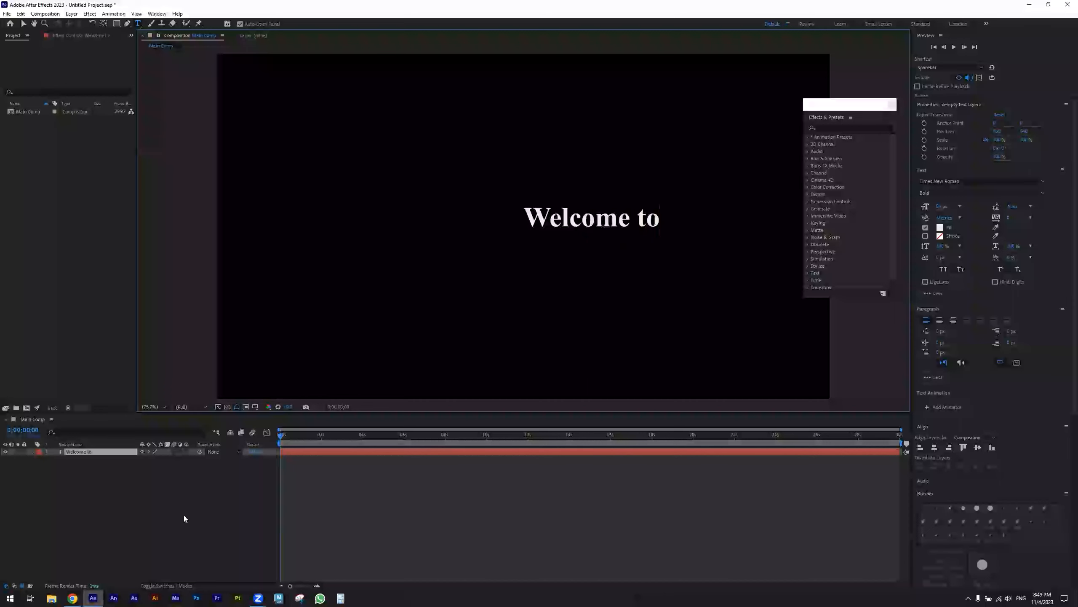
text( Afte)
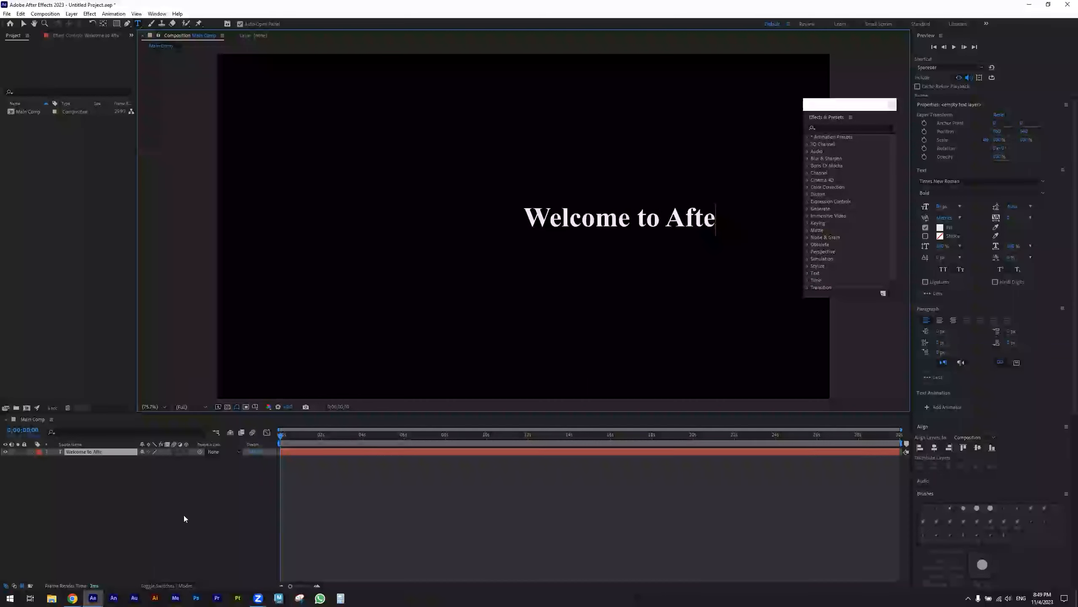
text(r Effects)
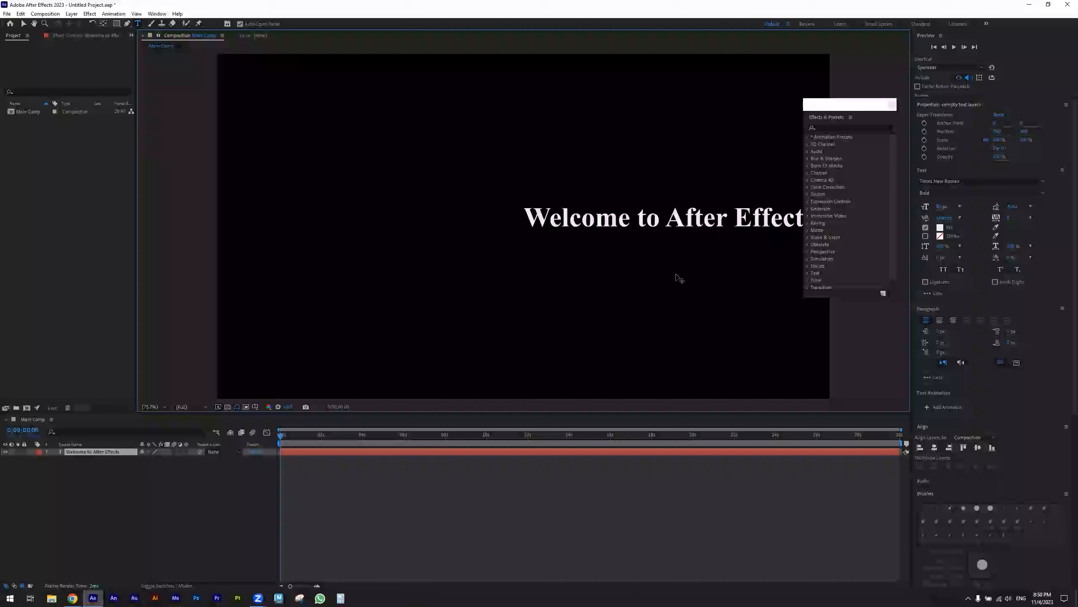
drag(678, 279, 561, 282)
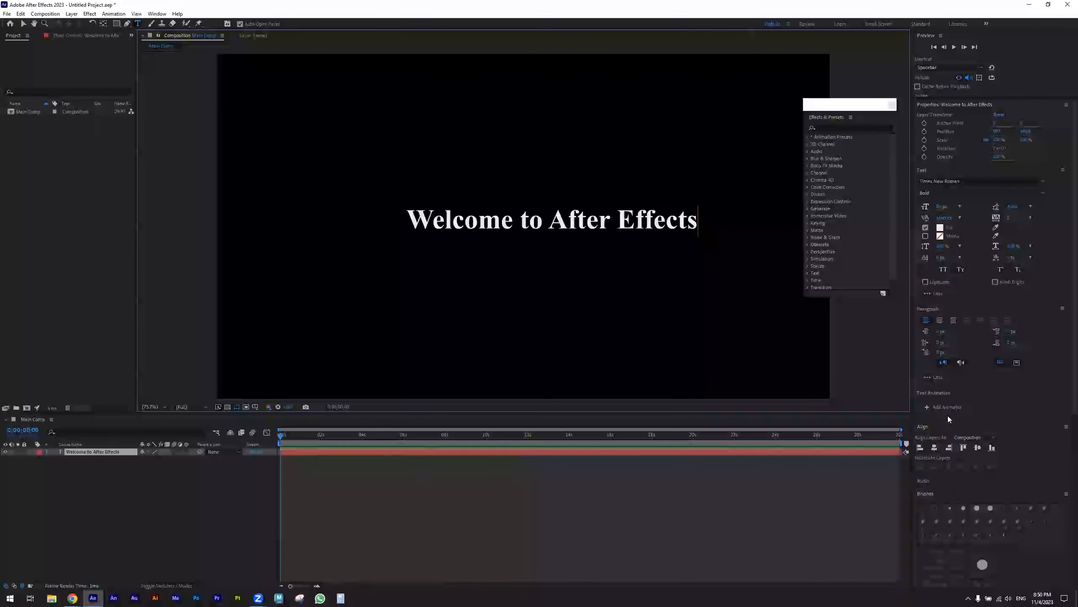
- Examine the title's shorter and fuller sets of paragraph properties and the list of available workspaces
click(928, 376)
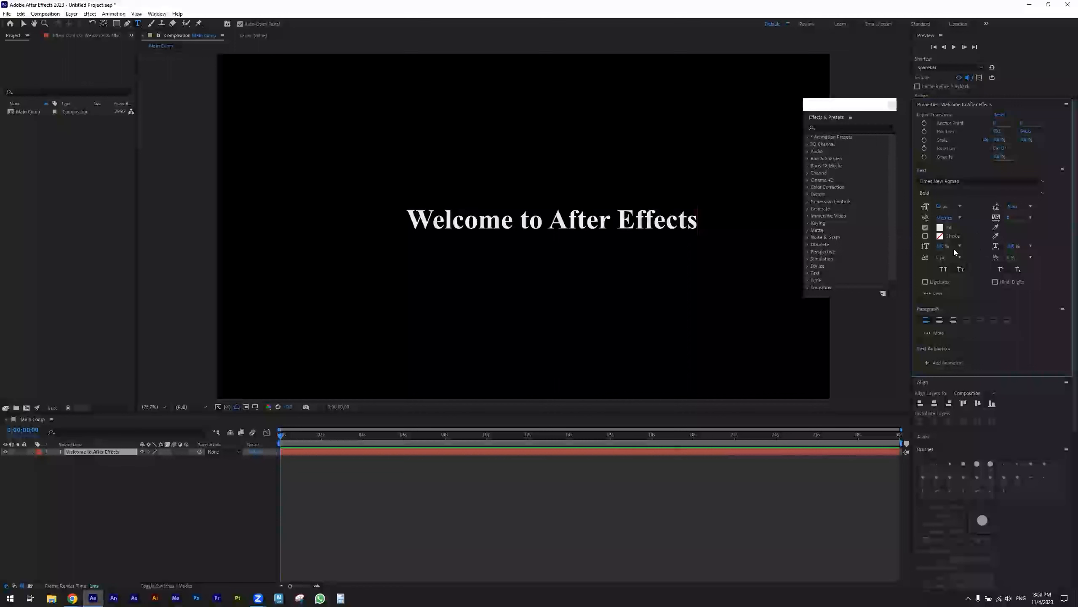
click(157, 14)
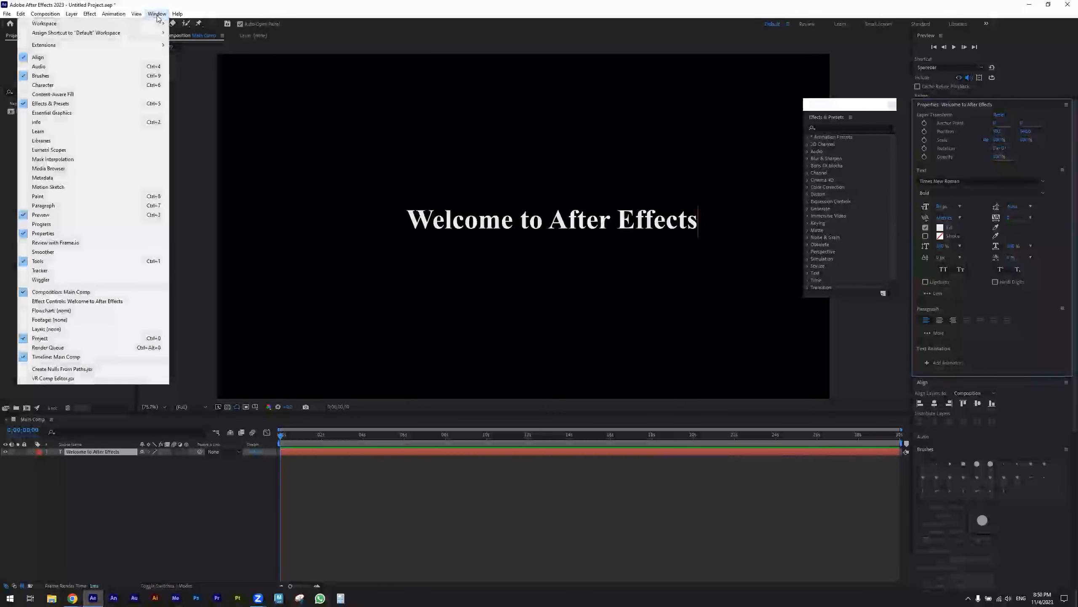
mouse_move(138, 26)
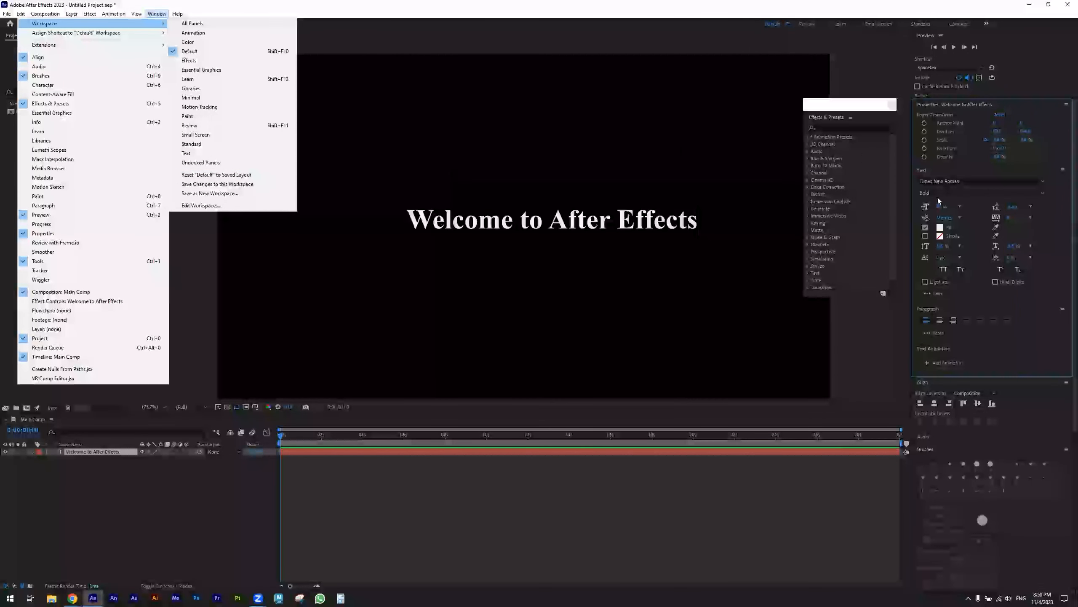
click(373, 9)
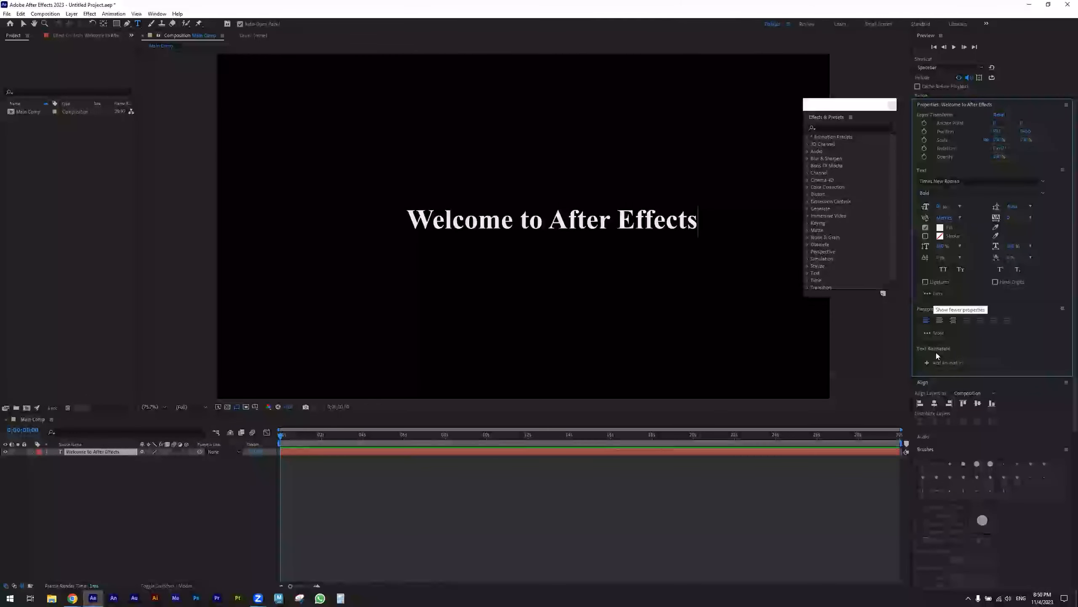
click(933, 333)
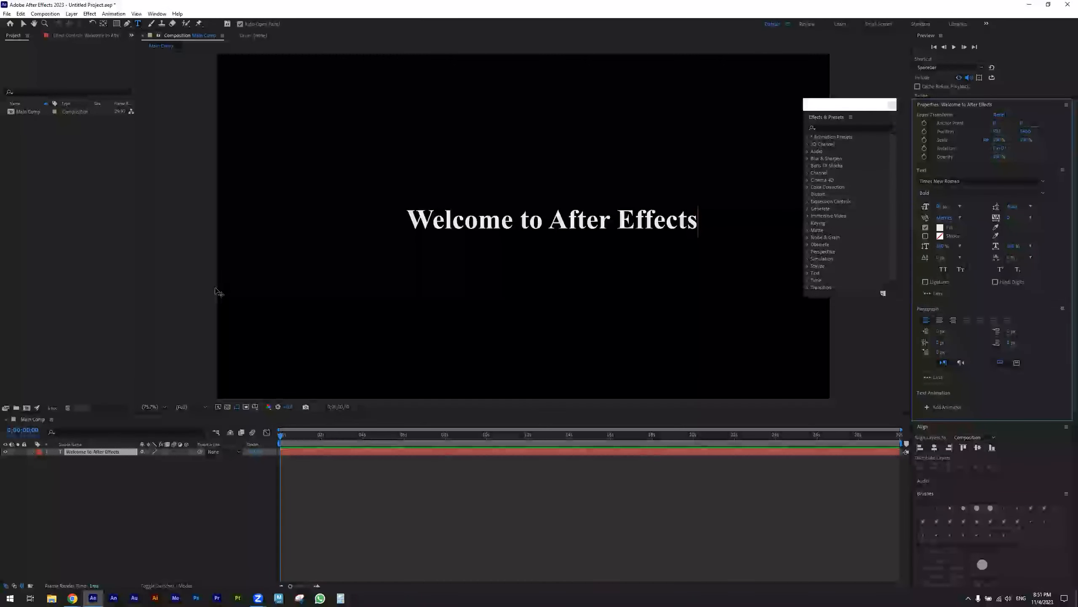
- Select the whole Welcome to After Effects text and view the fonts available for it
click(513, 225)
key(ctrl+a)
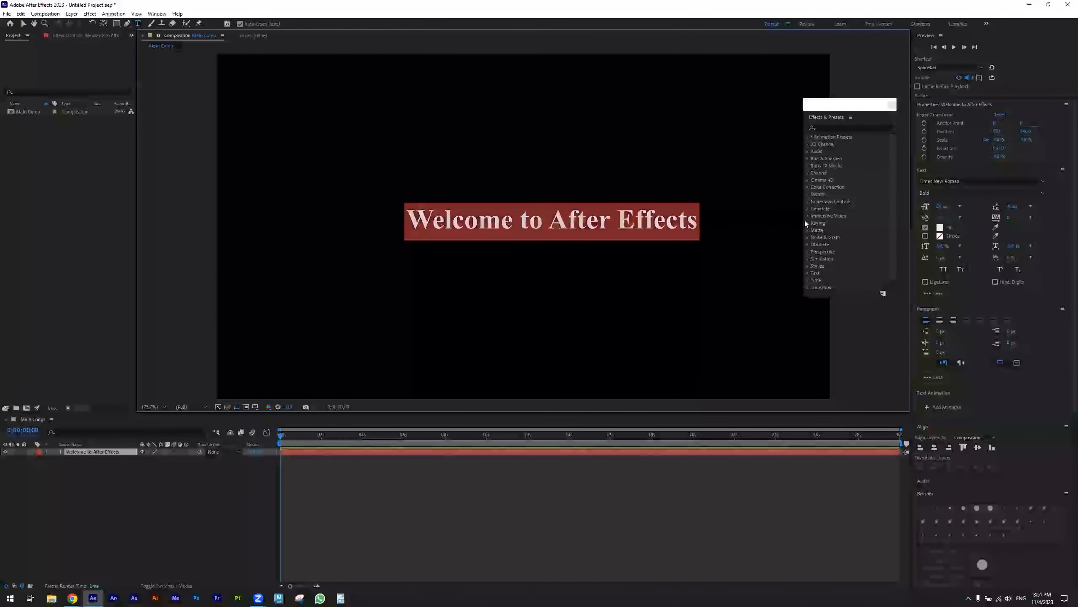
click(961, 182)
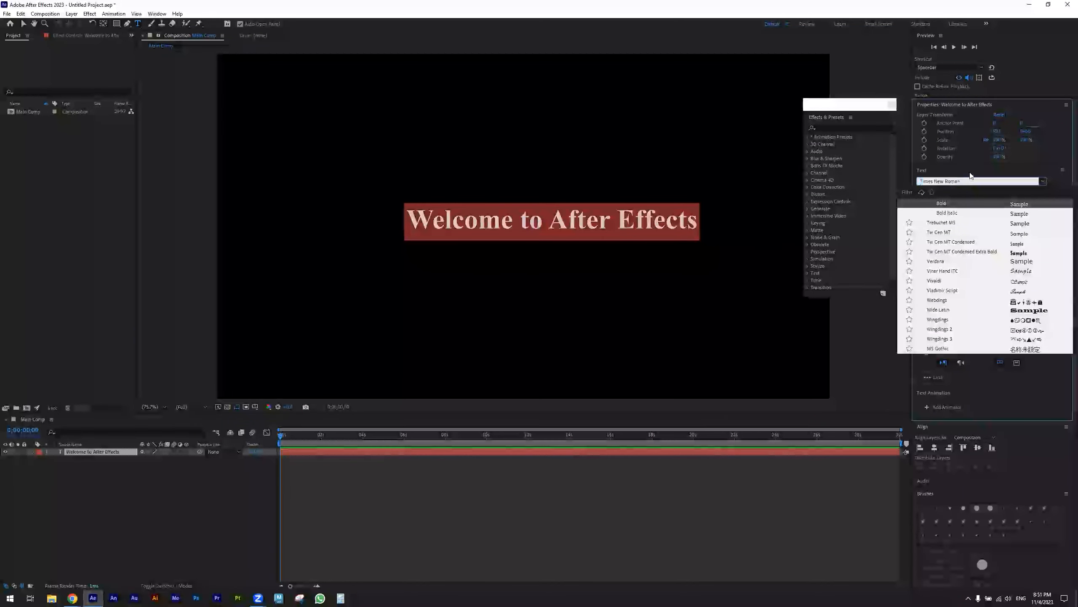
click(970, 169)
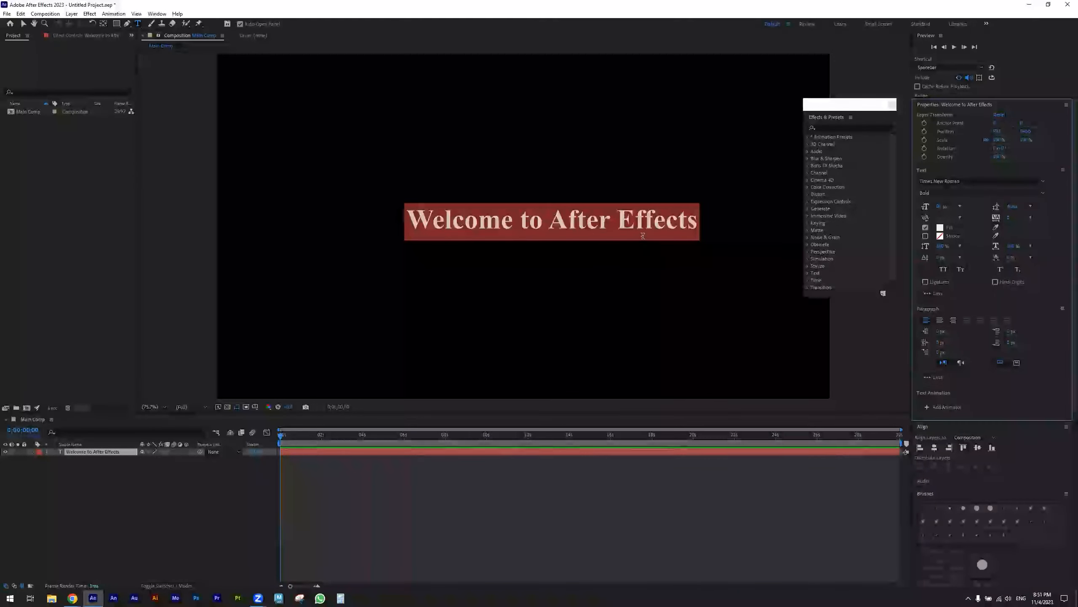
- Try superscript on the letter o of the word "to" in the title, and turn it off again
click(528, 225)
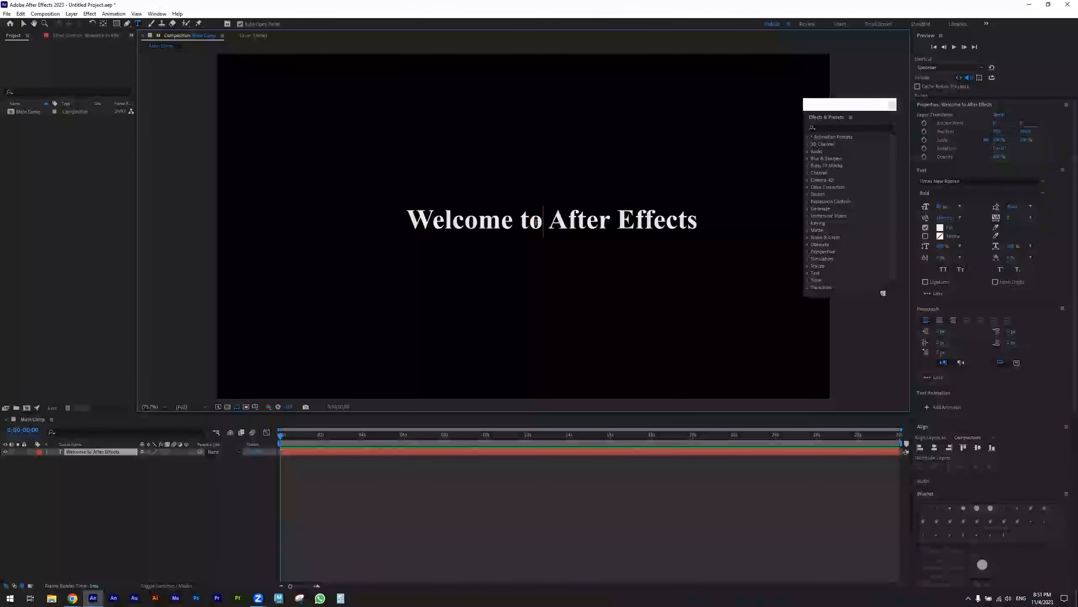
drag(538, 223, 535, 223)
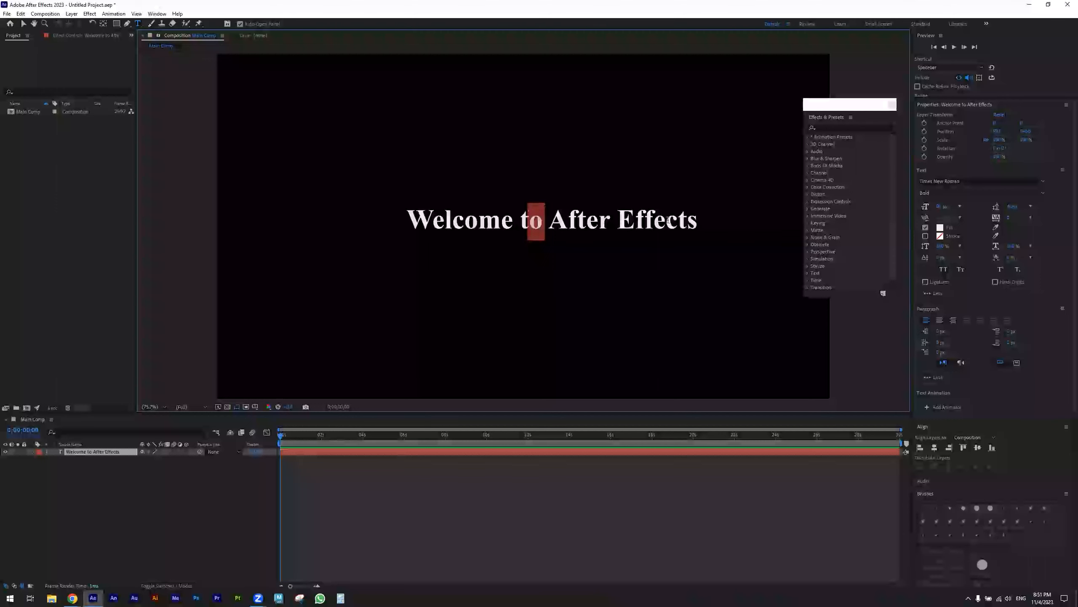
click(1002, 270)
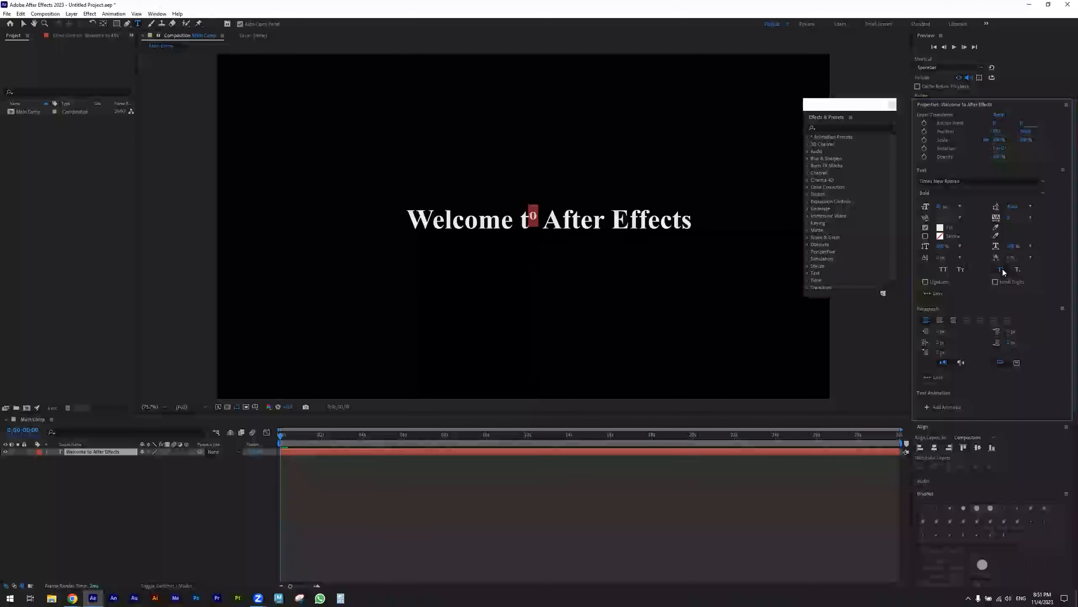
click(1002, 270)
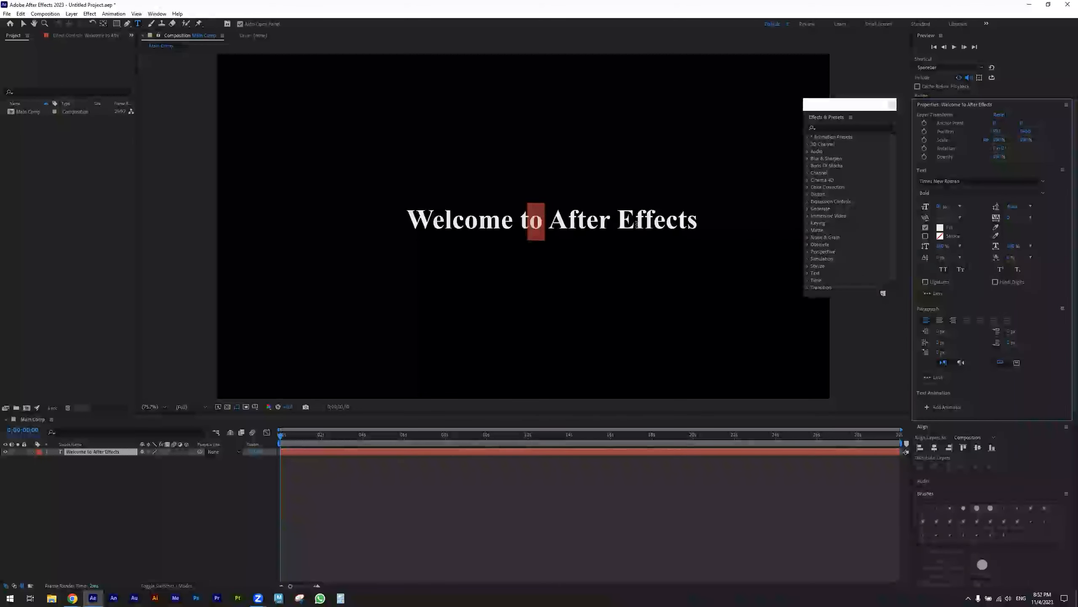
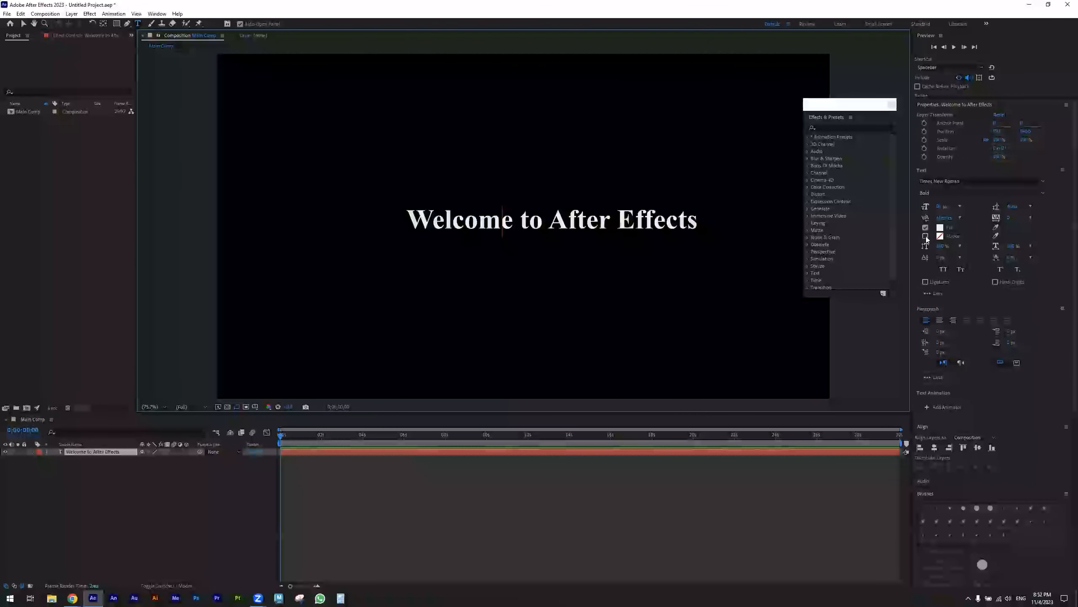
- Enable a stroke on the title and set the stroke colour of the whole text to a medium green
click(926, 237)
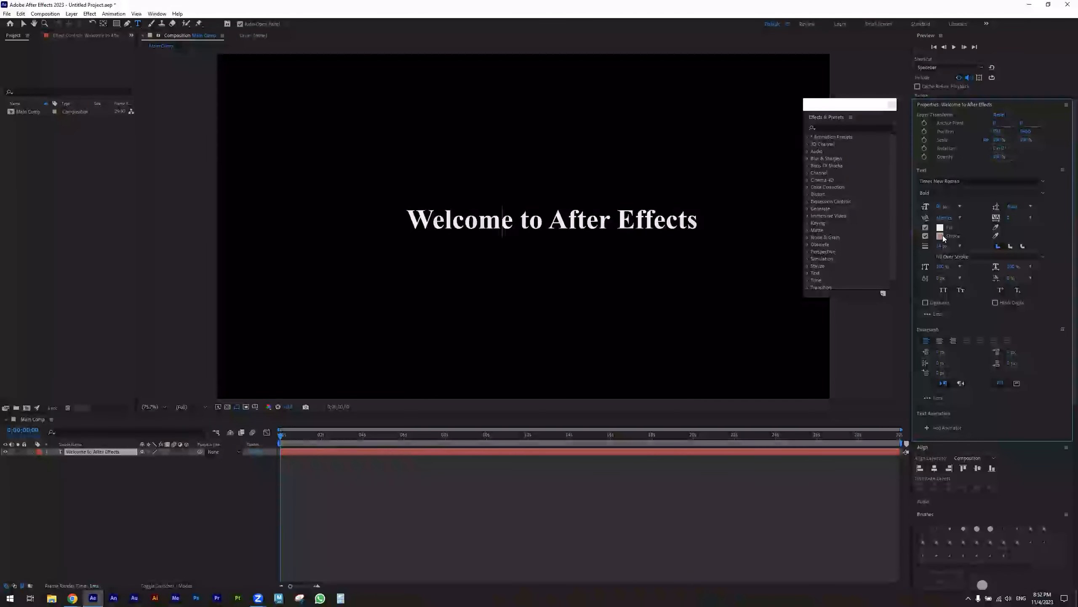
click(940, 236)
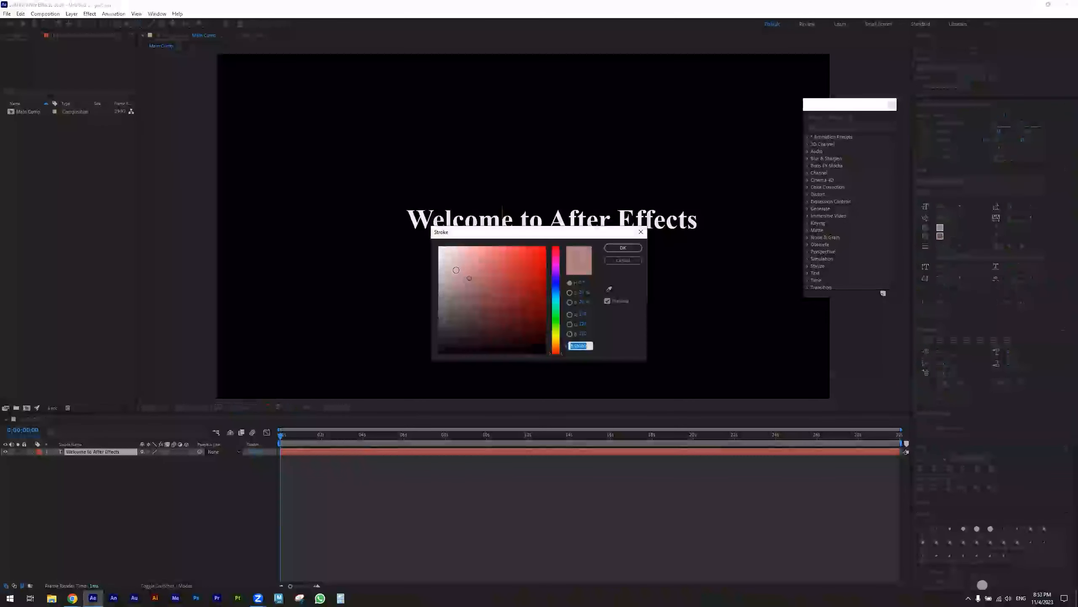
click(557, 321)
click(515, 298)
click(623, 247)
key(ctrl+a)
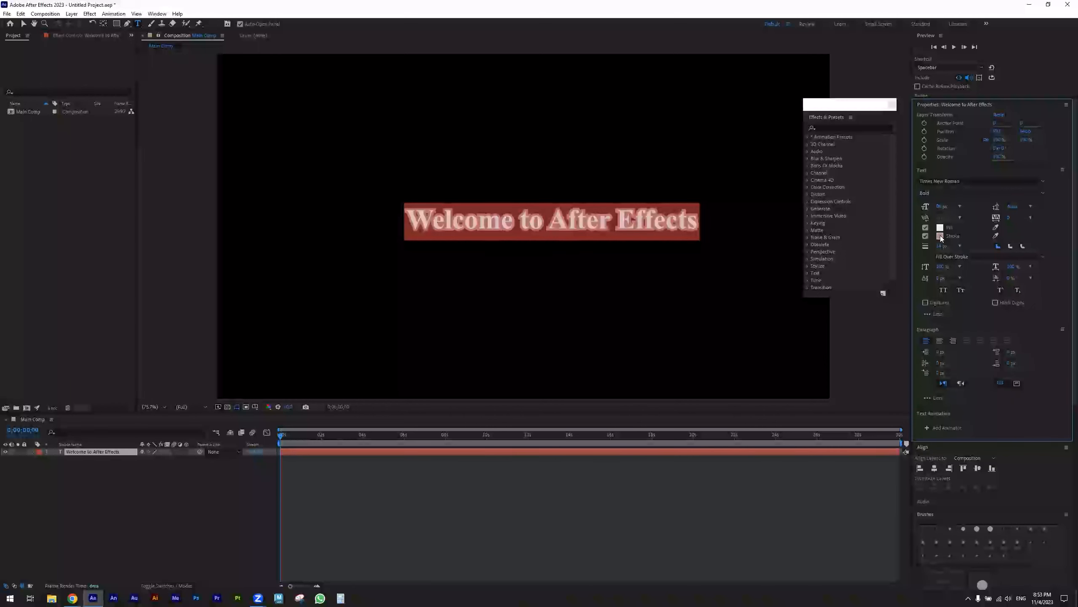
click(940, 237)
click(557, 321)
click(497, 282)
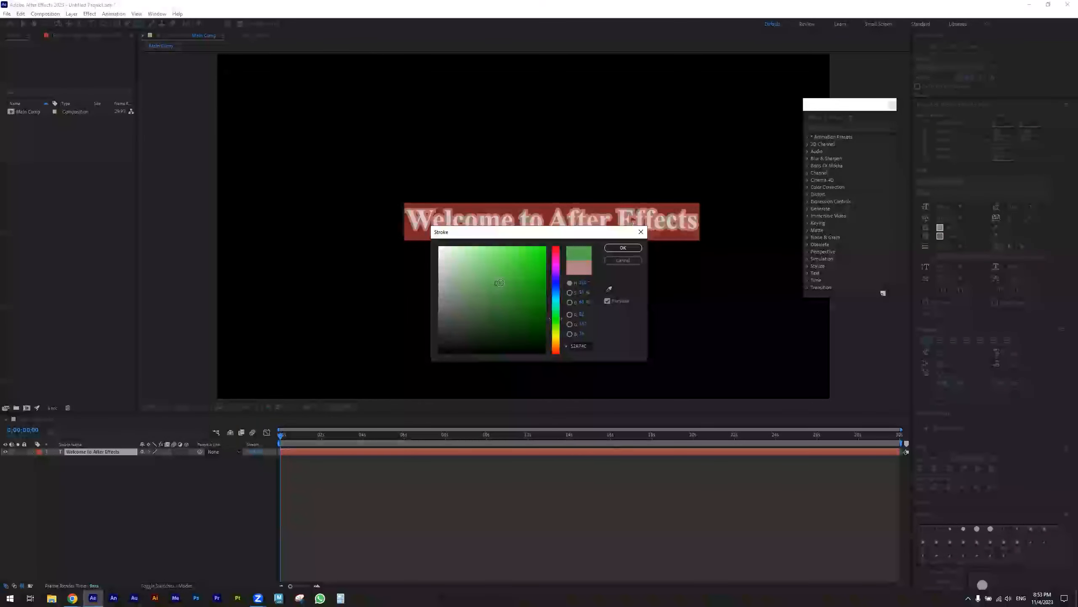
click(624, 248)
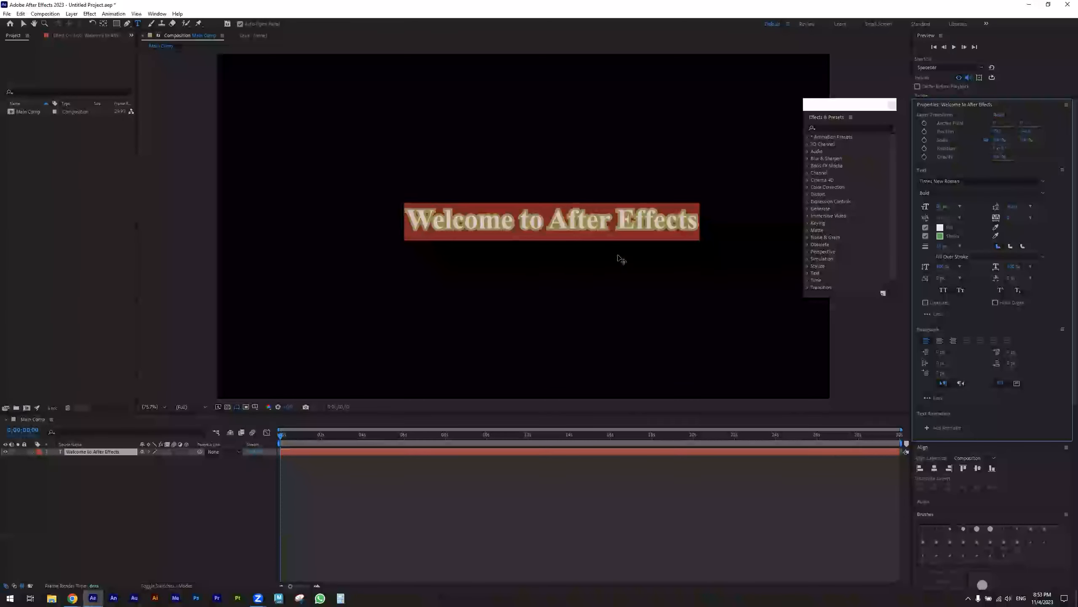
- Add a second line reading Adobe 2023 below Welcome to After Effects
click(696, 230)
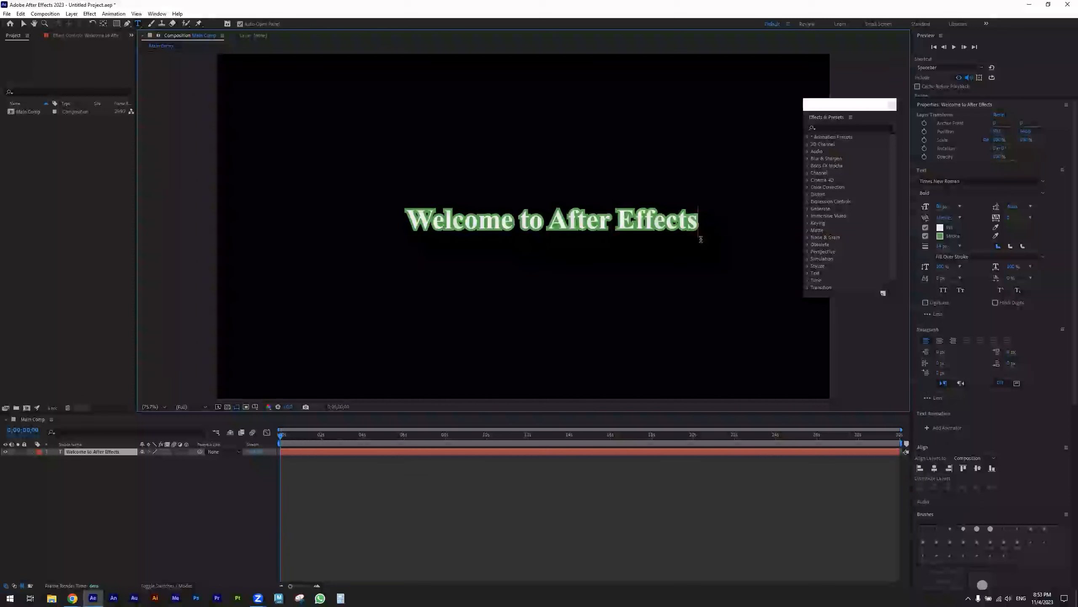
key(Return)
text(Adobe)
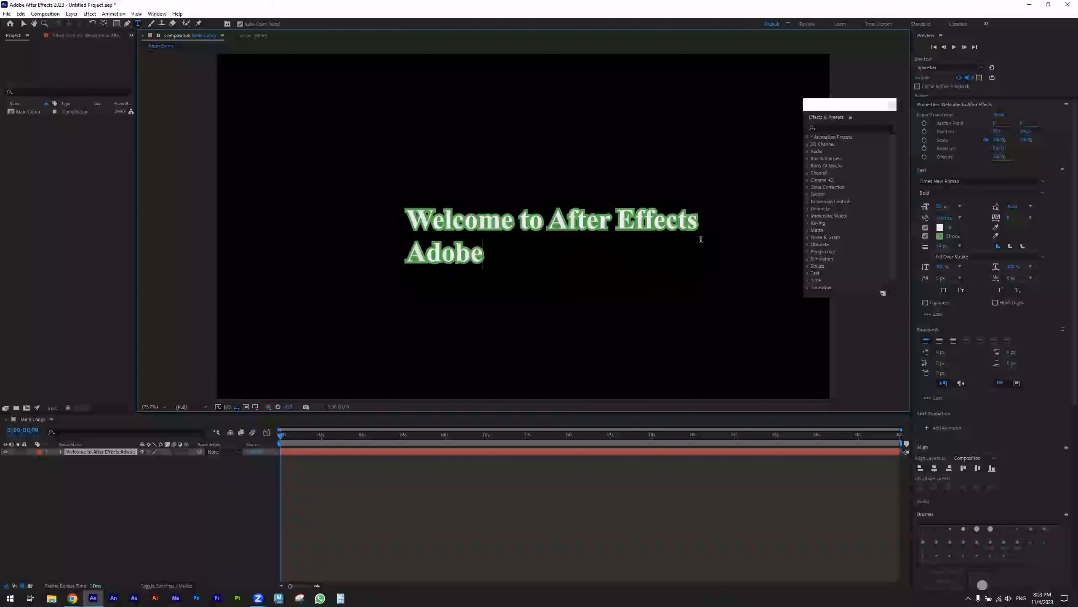
text( 2023)
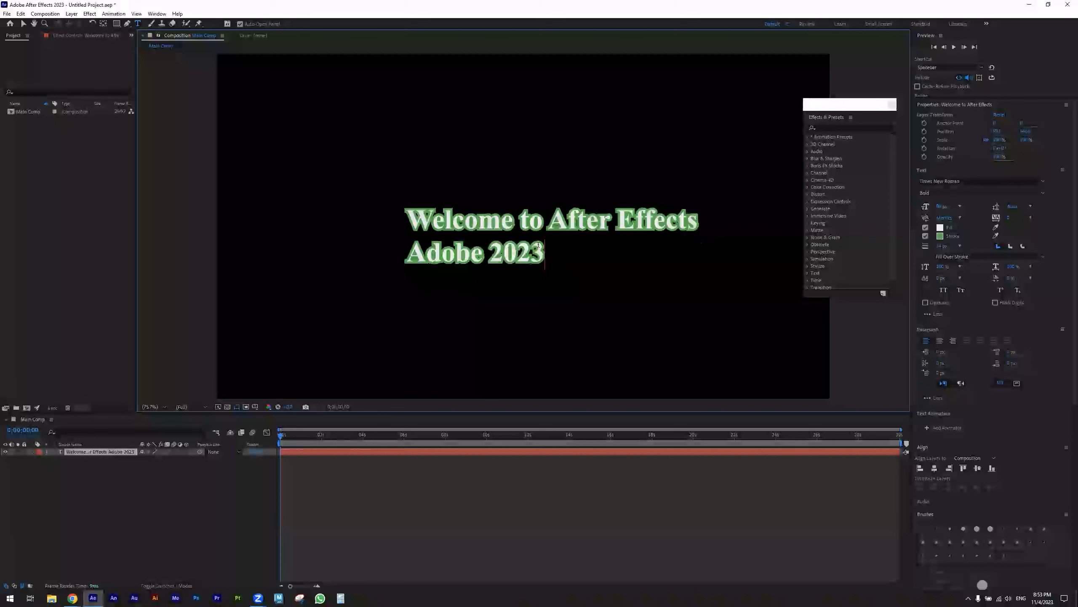
- Centre-align the two title lines and centre the text layer horizontally and vertically in the composition
click(507, 254)
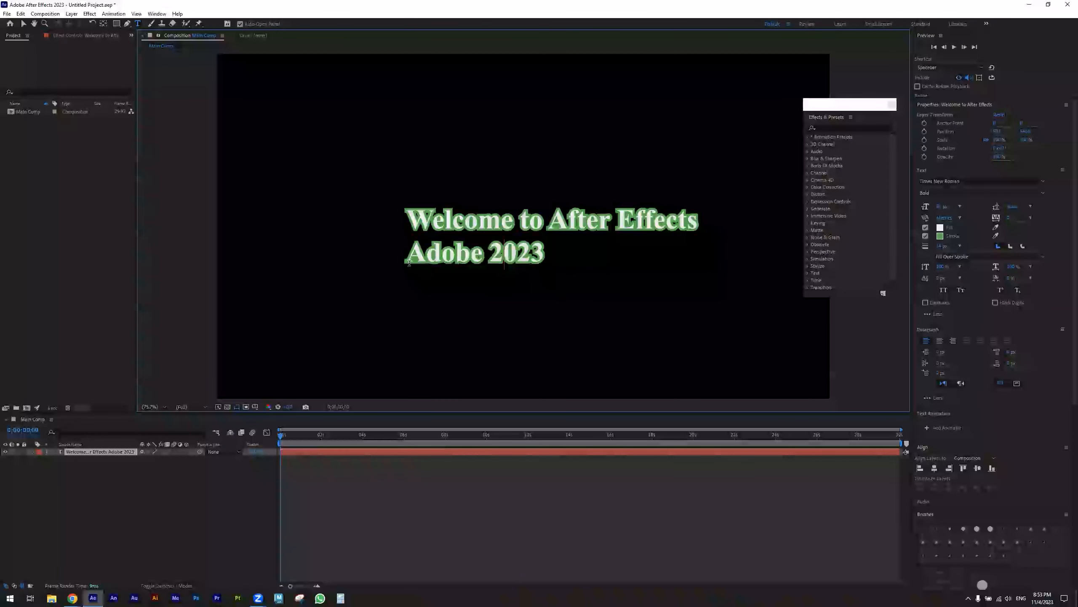
click(938, 342)
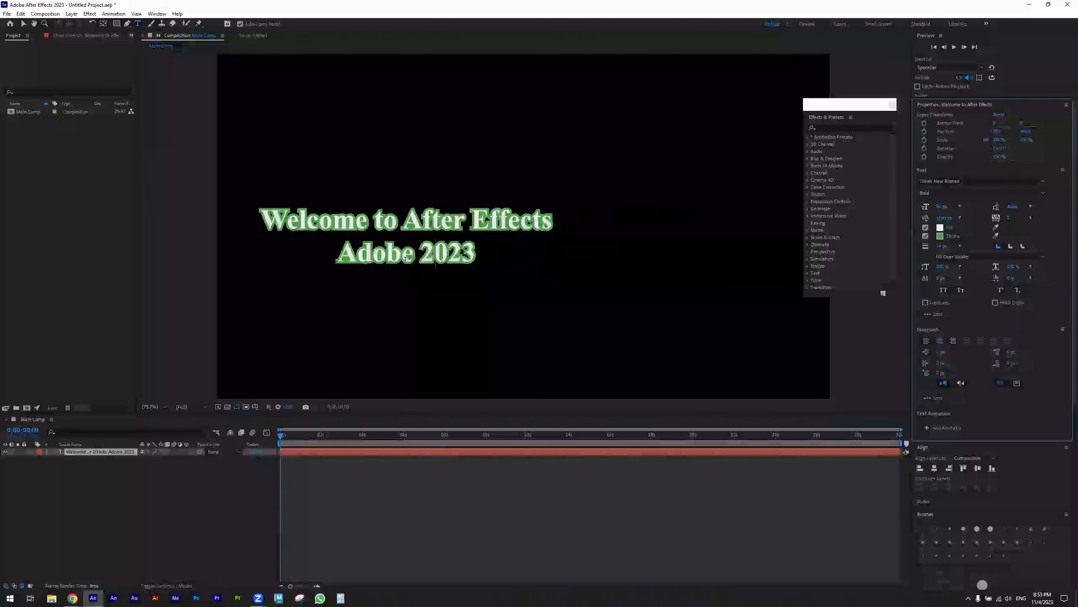
drag(460, 298, 576, 286)
click(935, 467)
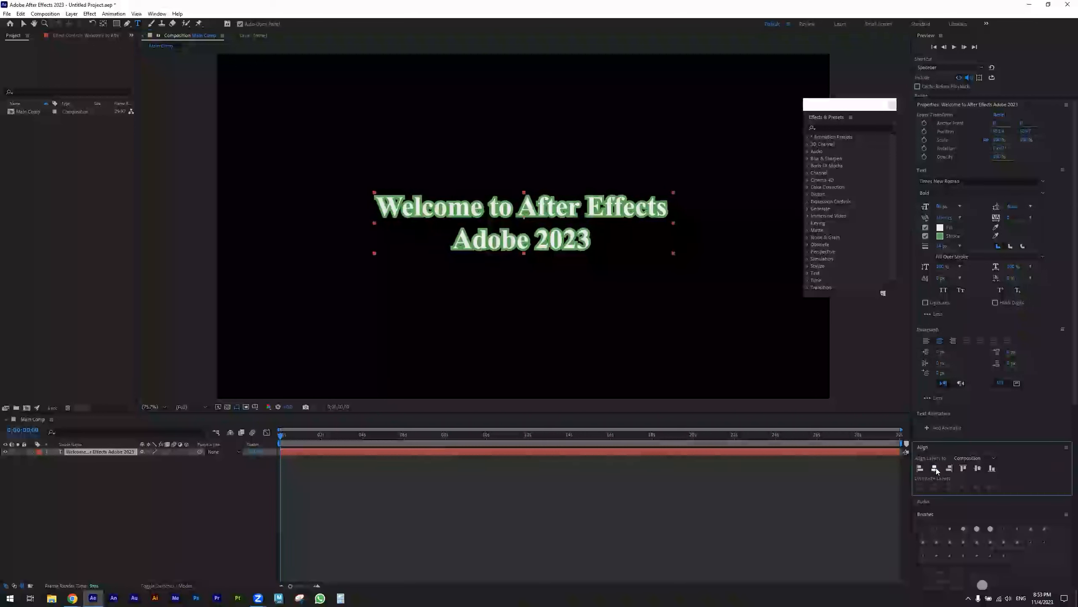
click(978, 468)
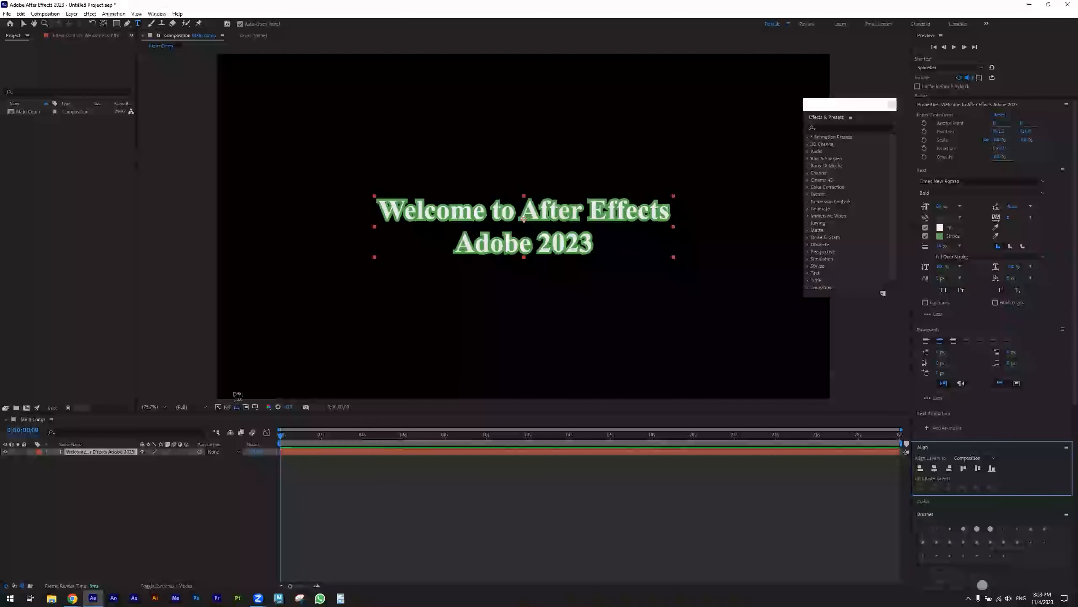
- Reveal the title layer's Transform and Text properties and start keyframing Source Text at about 2 seconds
click(71, 452)
click(30, 453)
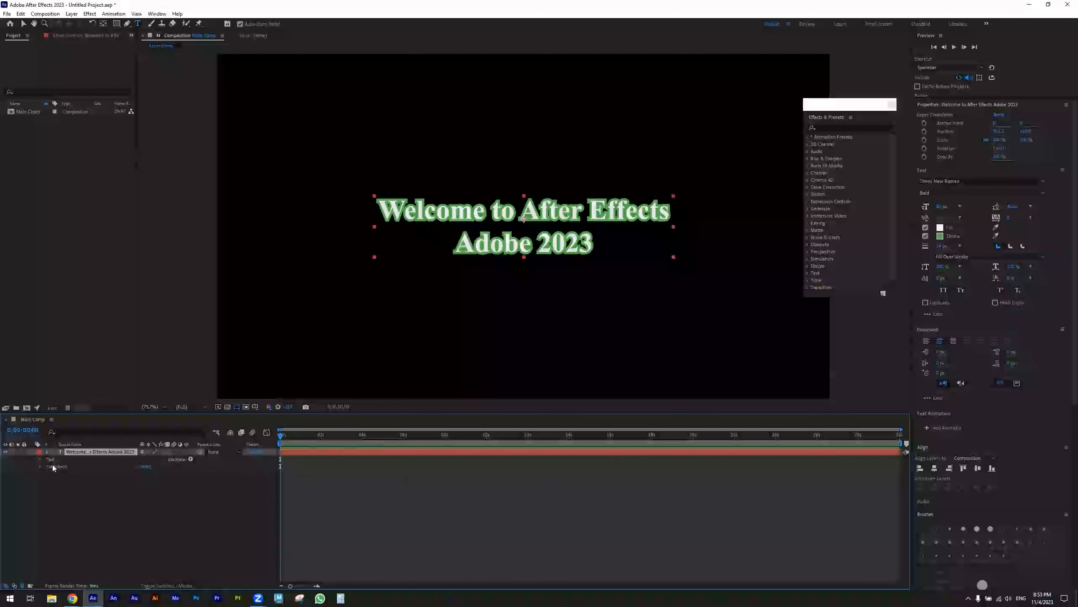
click(41, 467)
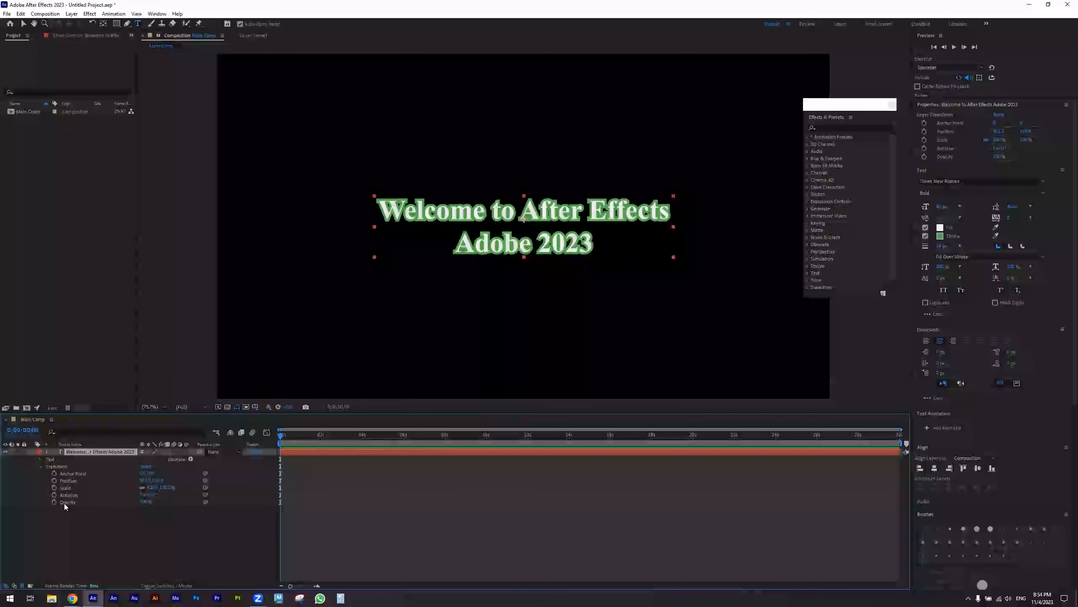
click(41, 459)
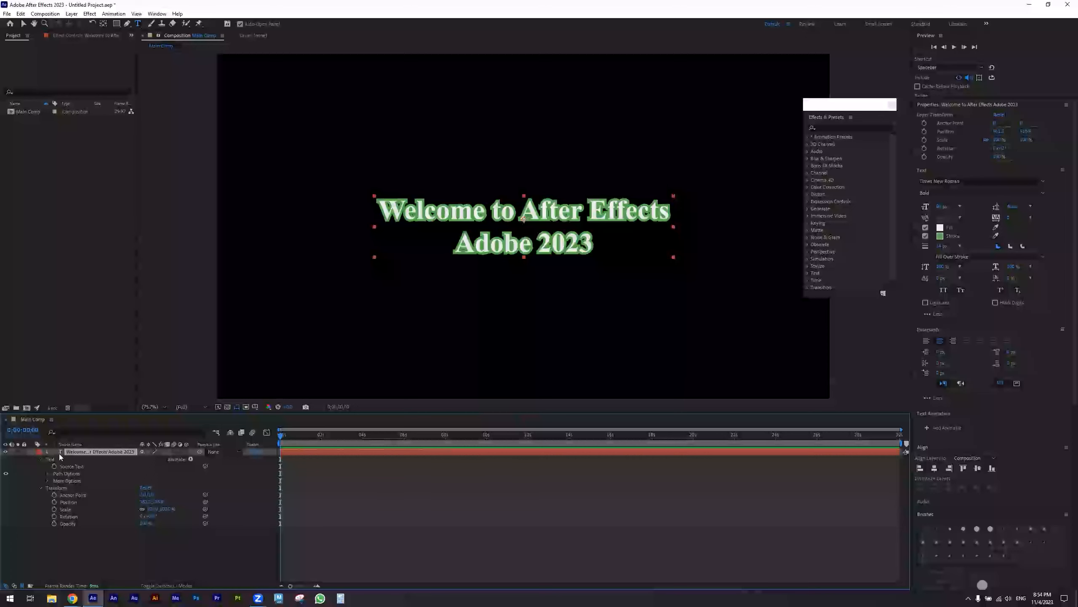
drag(282, 438, 321, 437)
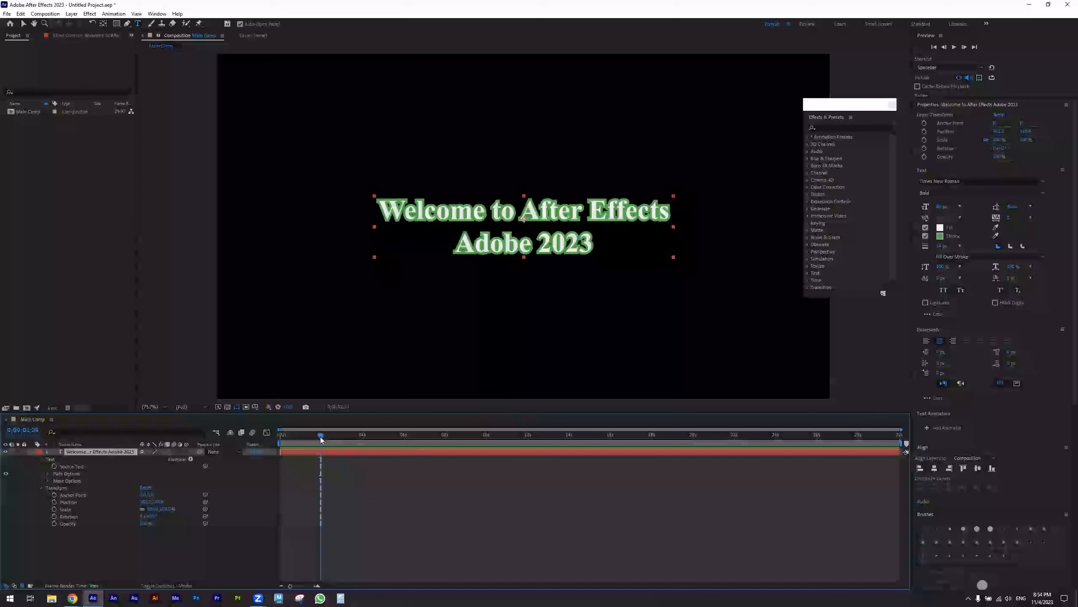
click(54, 467)
- Replace the title's source text with Hello at the start of the timeline and scrub past the 2-second keyframe to check the change
drag(317, 434, 281, 435)
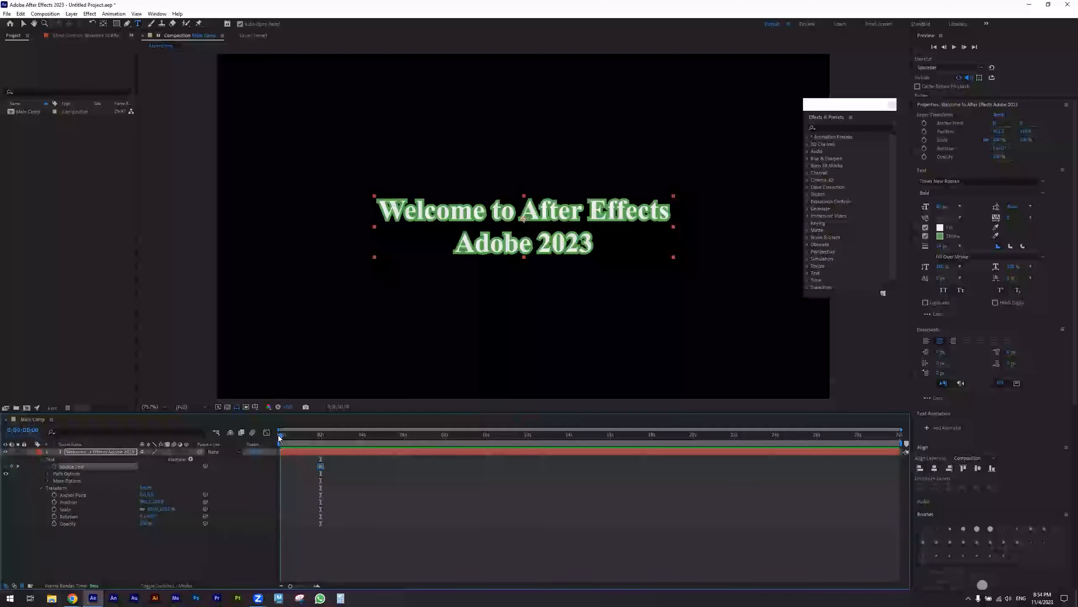
triple_click(530, 240)
click(530, 241)
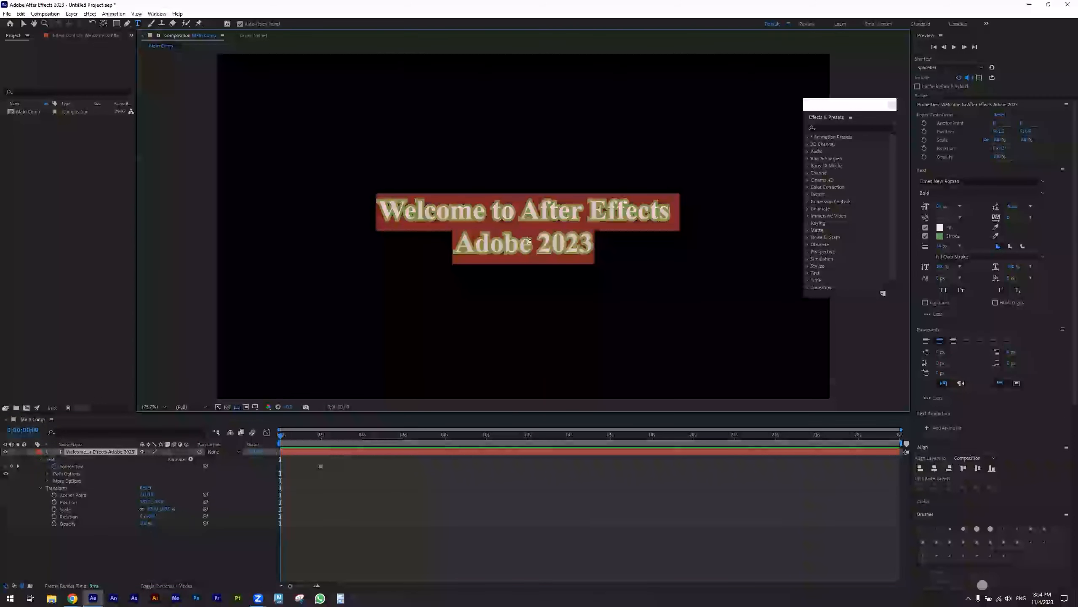
text(H)
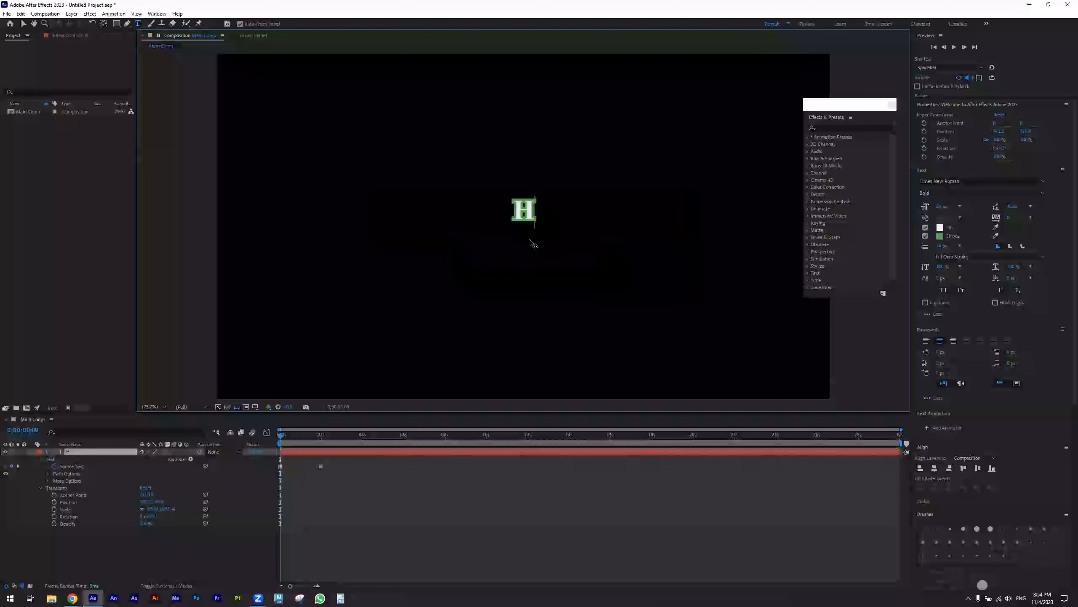
text(ello)
key(Return)
key(BackSpace)
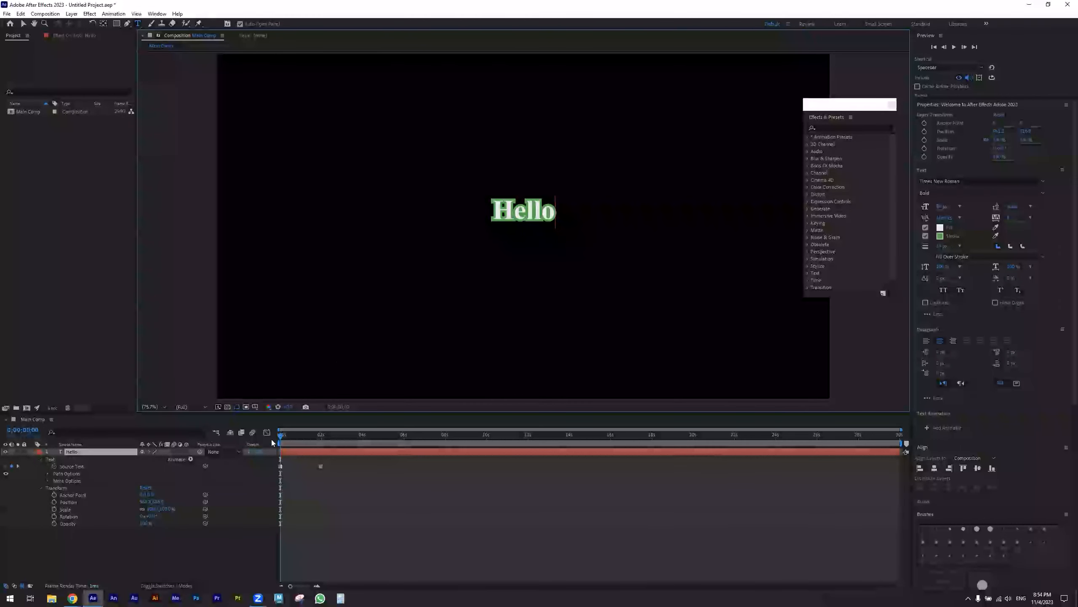
drag(281, 435, 338, 438)
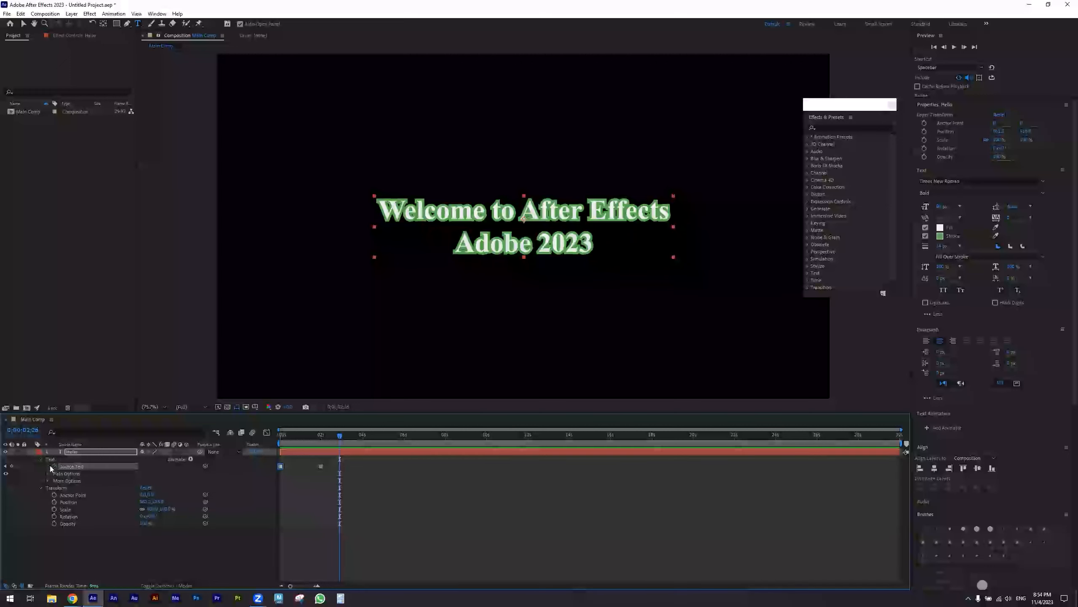
mouse_move(337, 432)
mouse_down()
mouse_move(284, 436)
mouse_move(336, 436)
mouse_up()
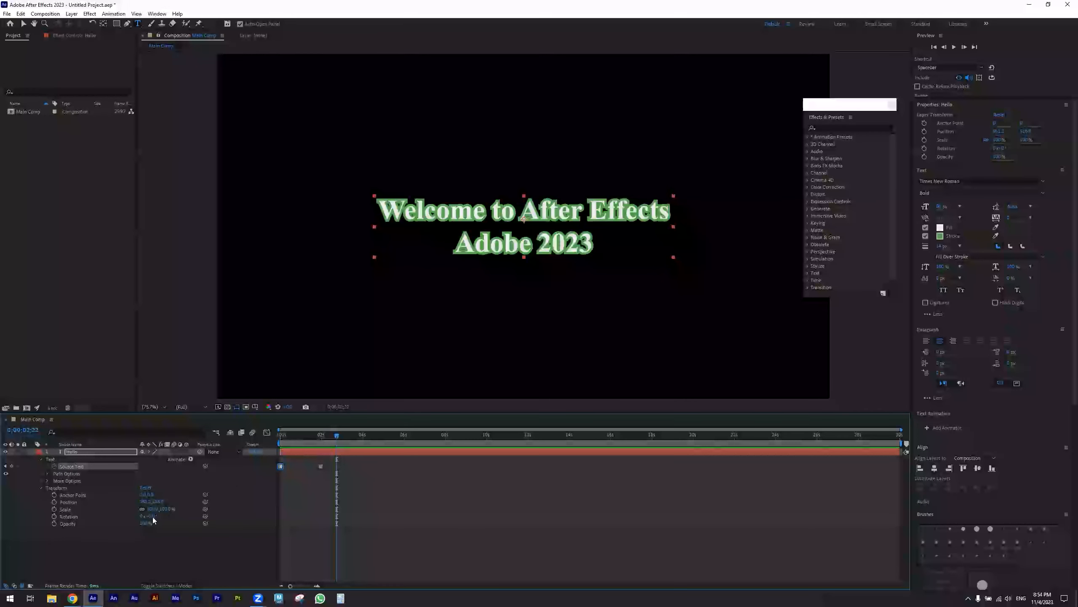
- Examine the text layer's More Options, the inter-character blending modes and the Path Options
click(48, 481)
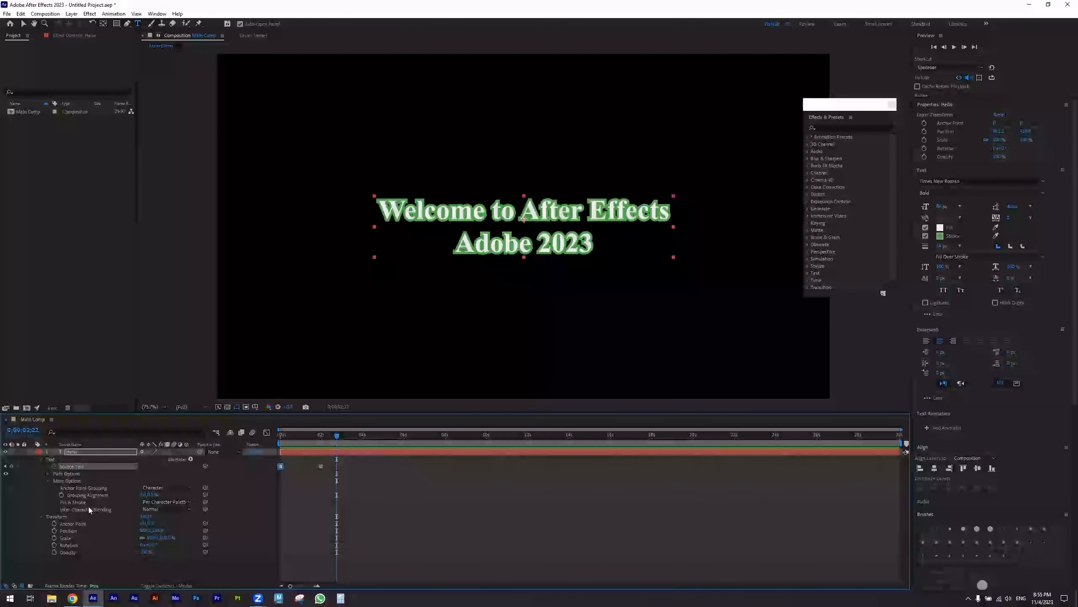
click(168, 509)
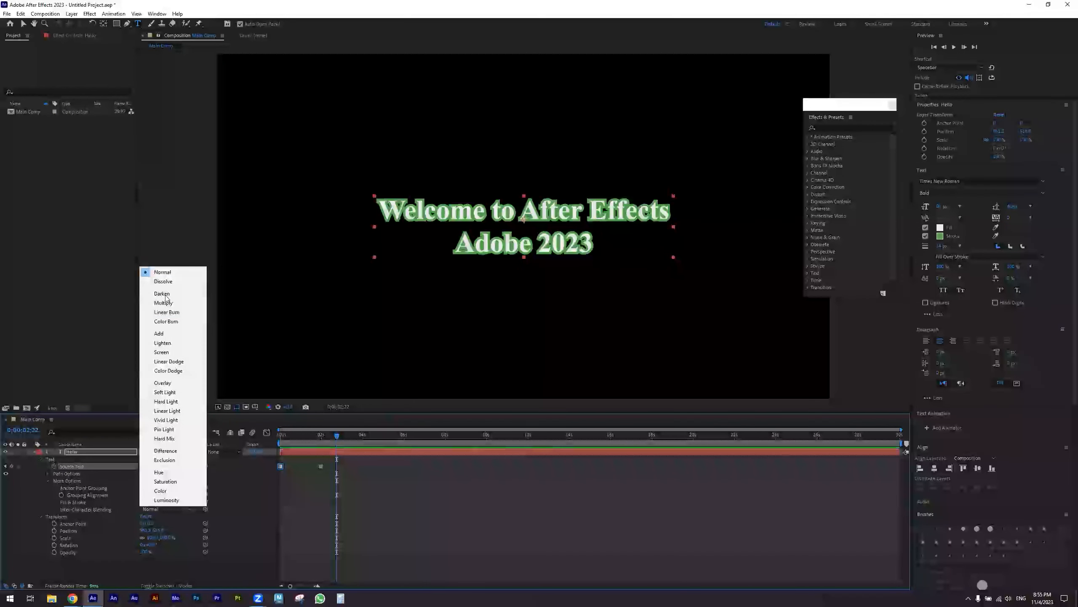
click(68, 477)
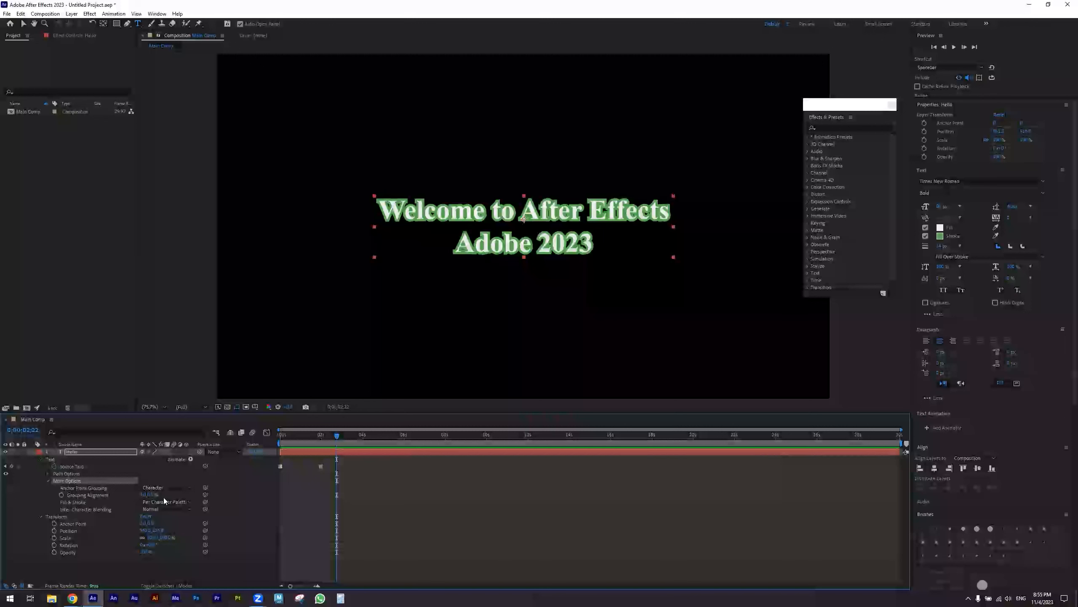
click(47, 473)
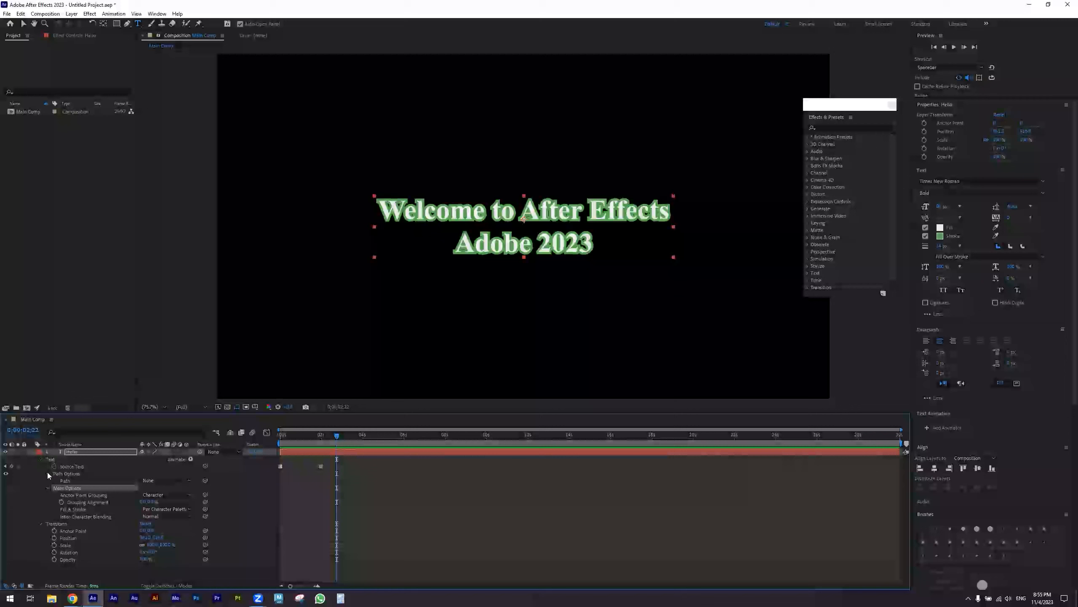
click(47, 473)
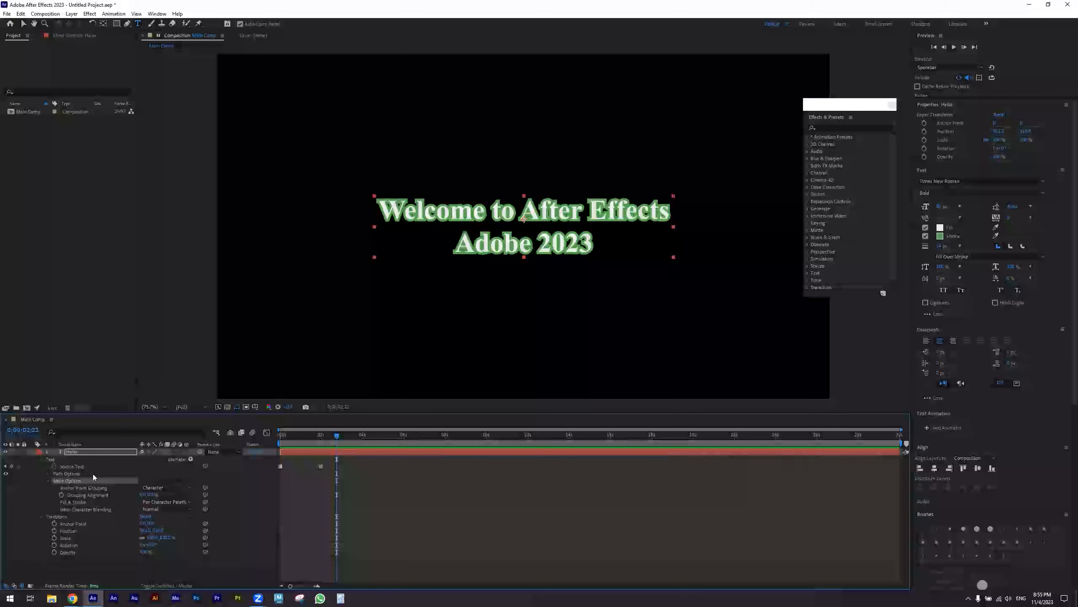
- Add a Skew animator to the text layer and start keyframing its Skew and Skew Axis just after the second Source Text keyframe
click(191, 459)
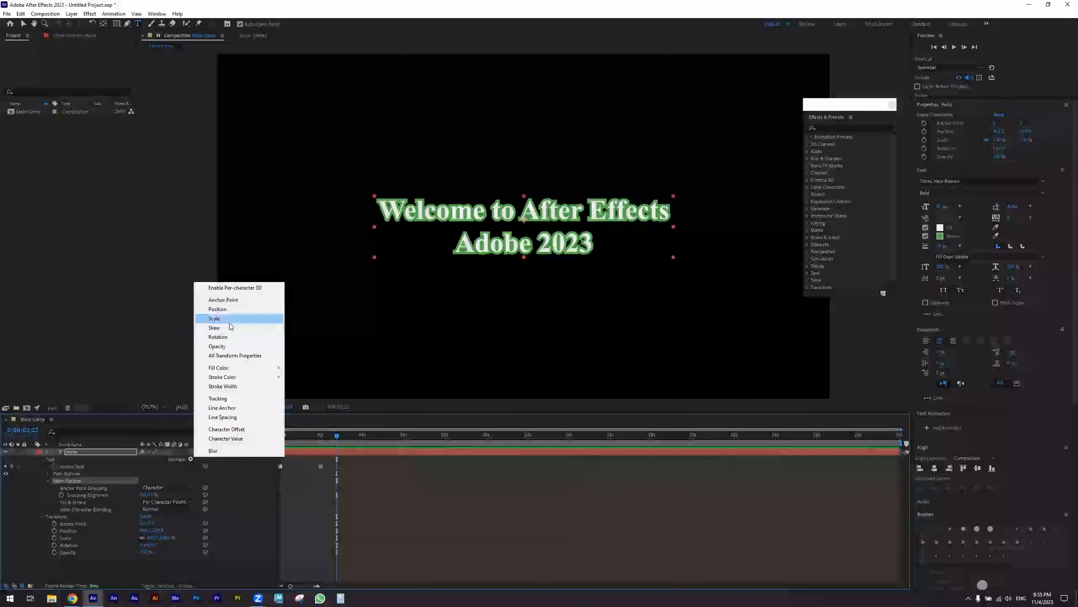
click(214, 327)
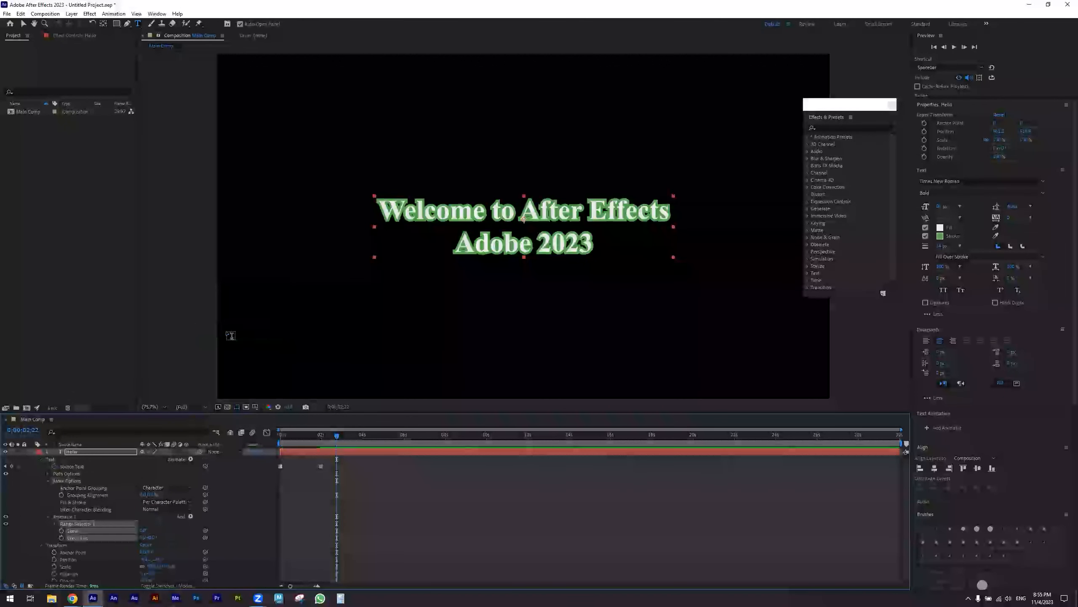
drag(337, 436, 327, 436)
click(61, 528)
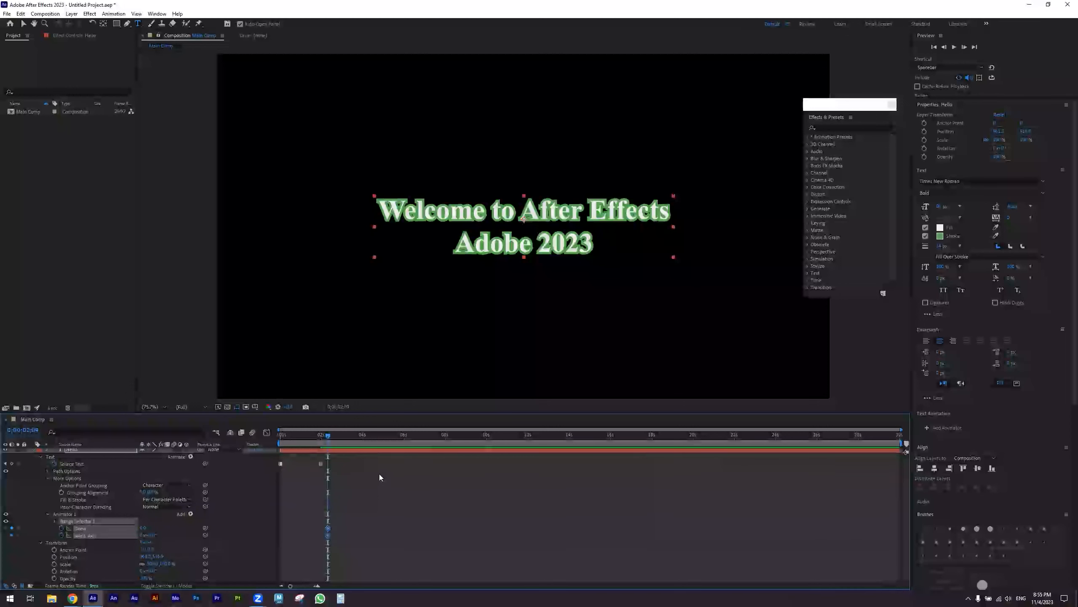
- Keyframe new Skew and Skew Axis values for the text animator at about 3 seconds
mouse_move(328, 436)
mouse_down()
mouse_move(364, 437)
mouse_move(346, 434)
mouse_up()
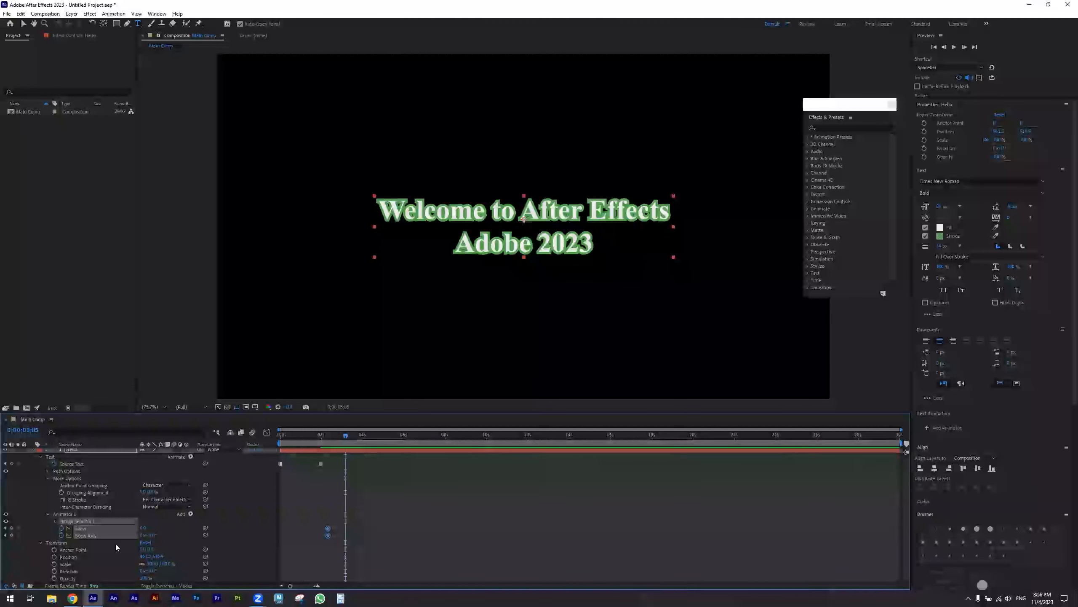
click(94, 508)
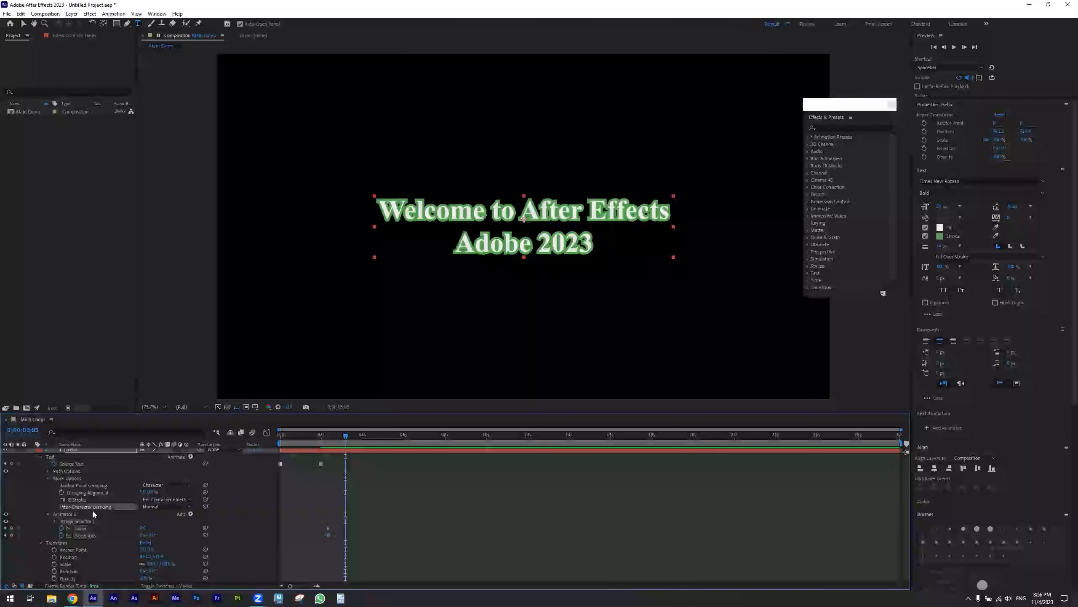
mouse_move(149, 536)
mouse_down()
mouse_move(173, 537)
mouse_move(156, 527)
mouse_up()
- Set Skew and Skew Axis to 0 at about 4 seconds and preview the skew animation
drag(345, 436, 363, 436)
click(144, 528)
text(0)
click(153, 535)
text(0)
click(425, 518)
key(space)
- Add an RGB Fill Color animator to the text layer and start keyframing its red fill just after the last Skew keyframe
mouse_move(363, 436)
mouse_down()
mouse_move(321, 437)
mouse_move(367, 438)
mouse_up()
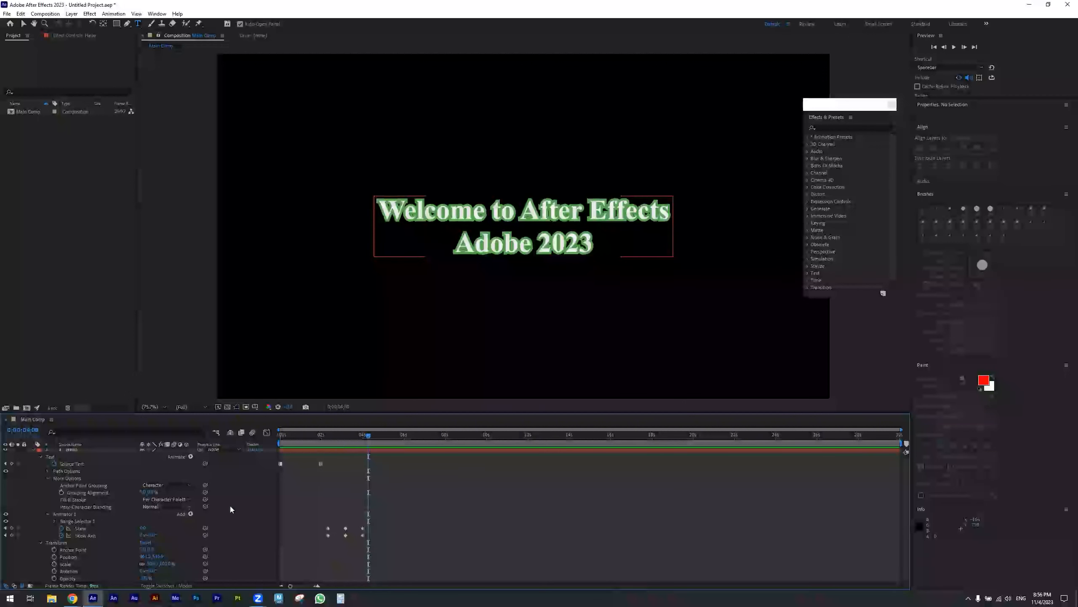
click(191, 457)
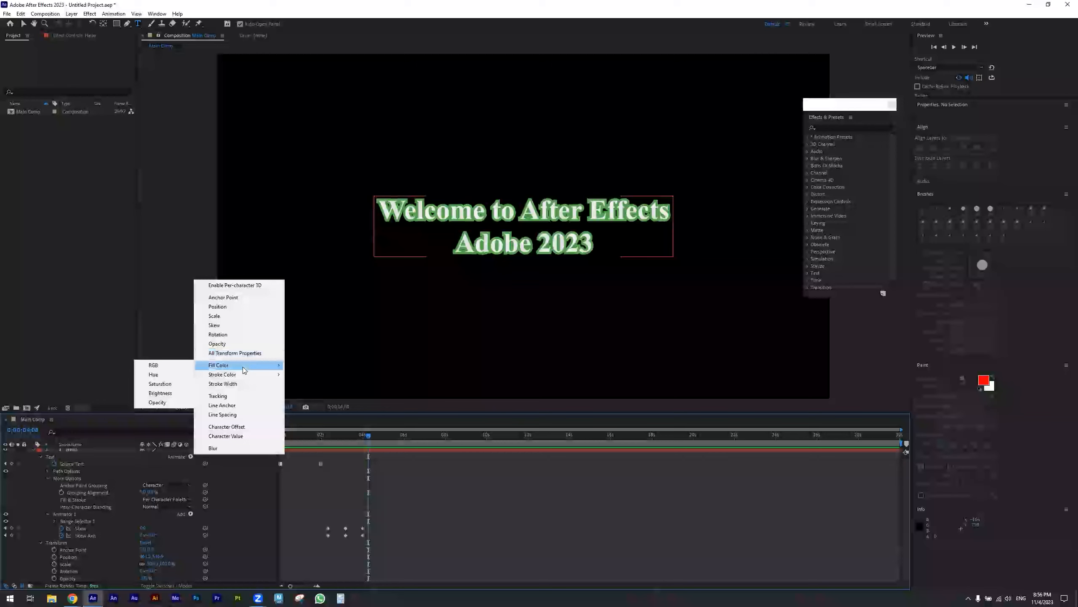
mouse_move(245, 368)
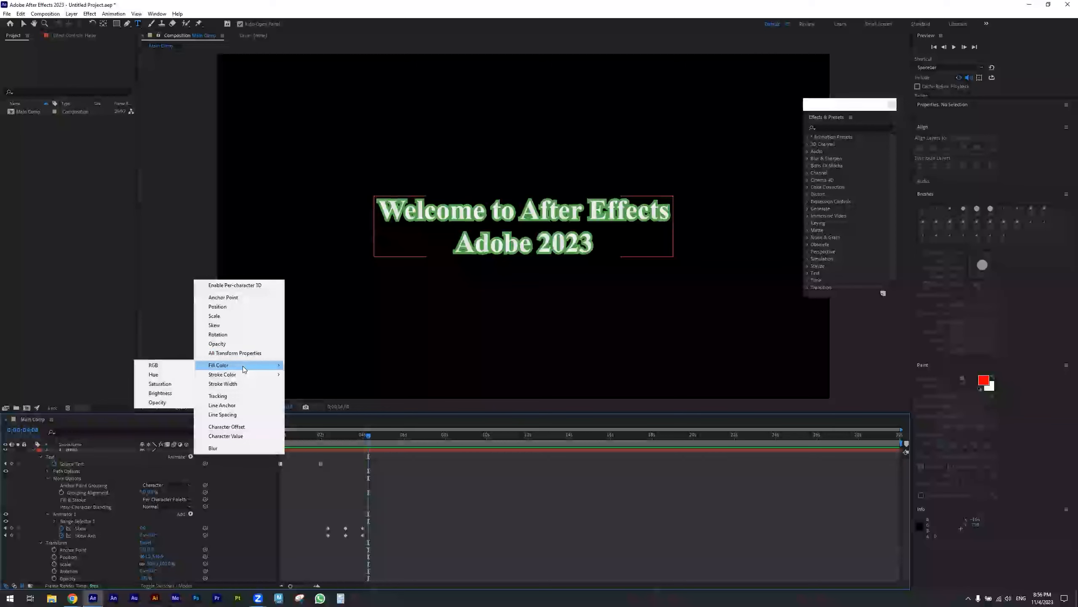
click(152, 365)
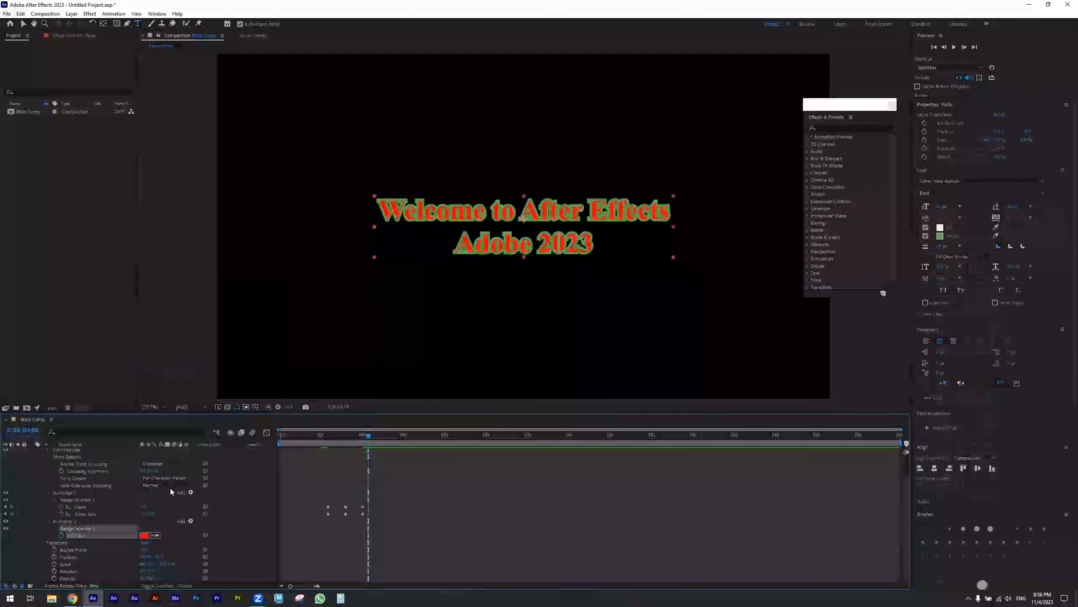
click(62, 536)
- Change the animator's Fill Color to blue at about 5 seconds and move the playhead just past that keyframe
drag(368, 436, 390, 436)
click(144, 535)
click(557, 287)
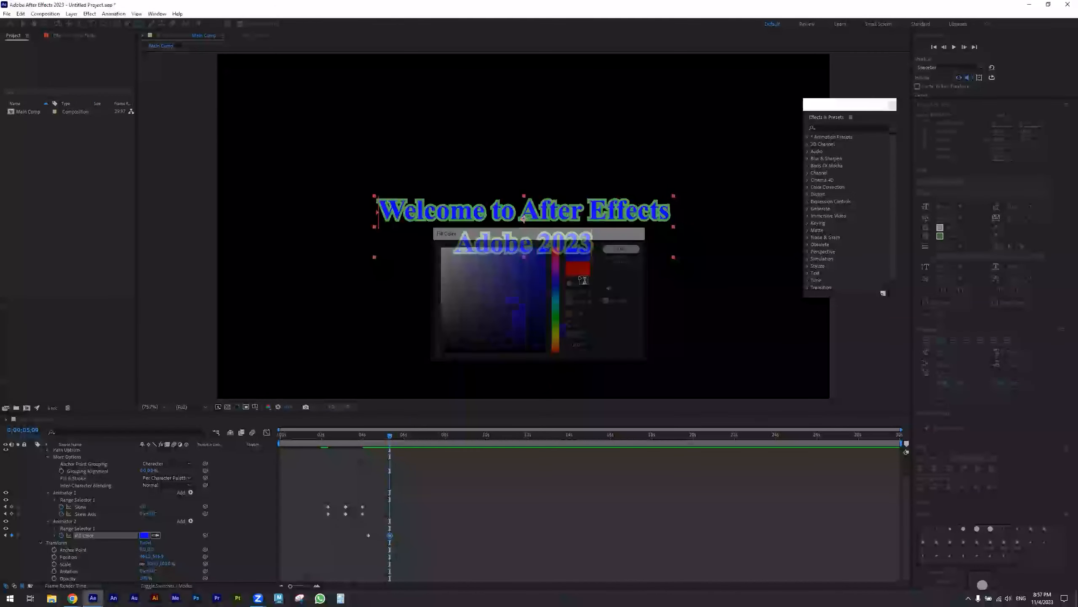
mouse_move(389, 435)
mouse_down()
mouse_move(372, 437)
mouse_move(395, 438)
mouse_up()
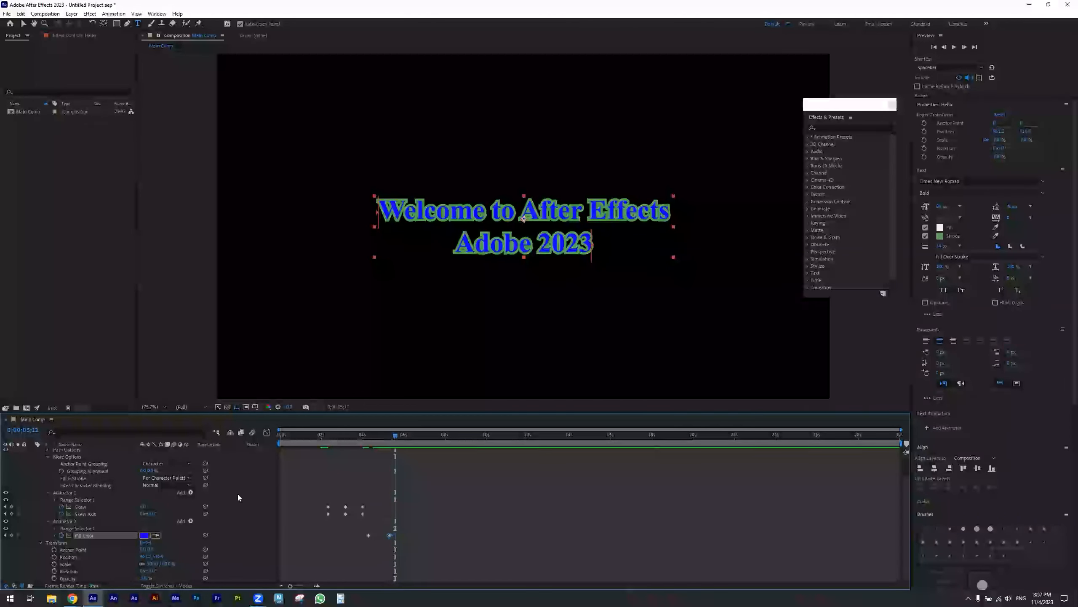